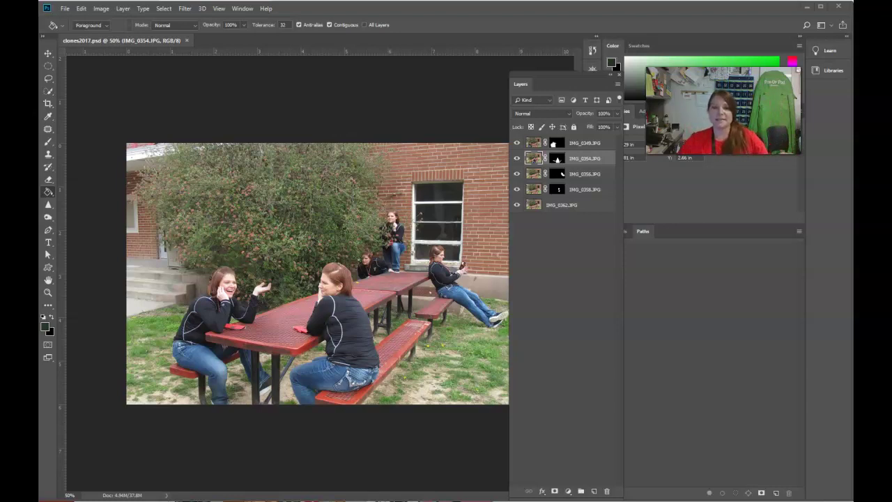
Step: Inspect the clones at the far end of the table in the finished composite up close
left_click(49, 293)
left_click(405, 274)
left_click(405, 274)
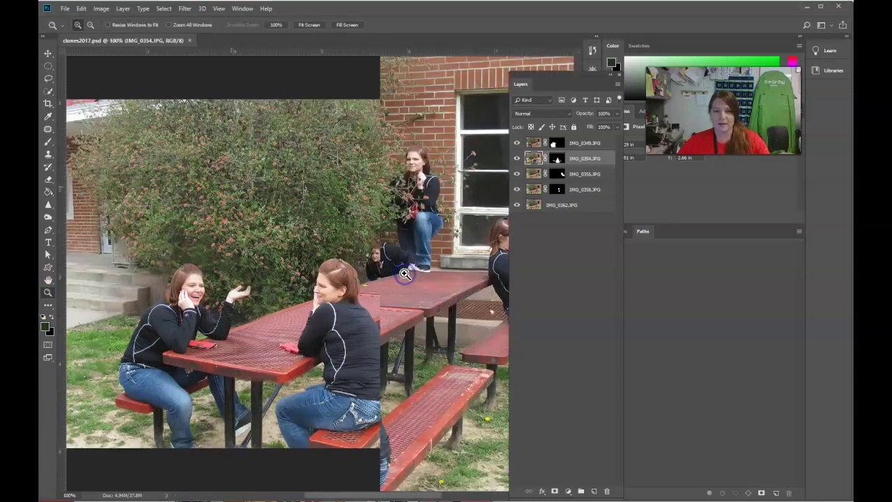
left_click(421, 276)
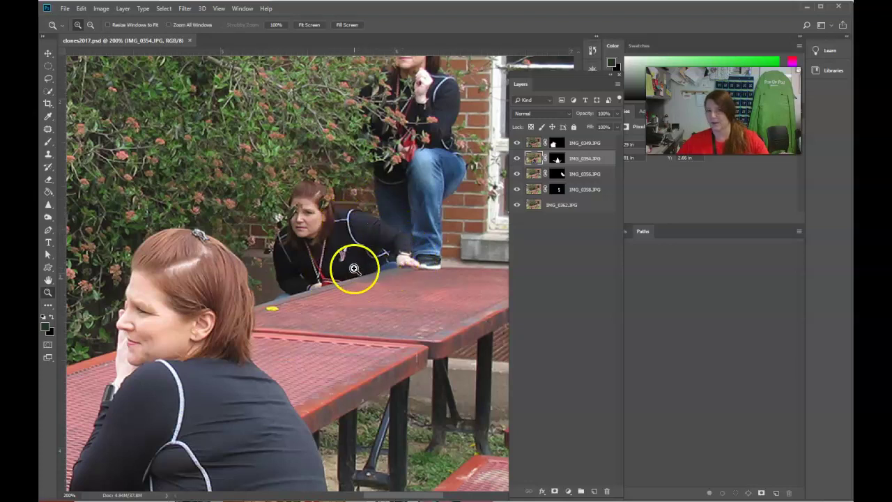
key("ctrl+minus")
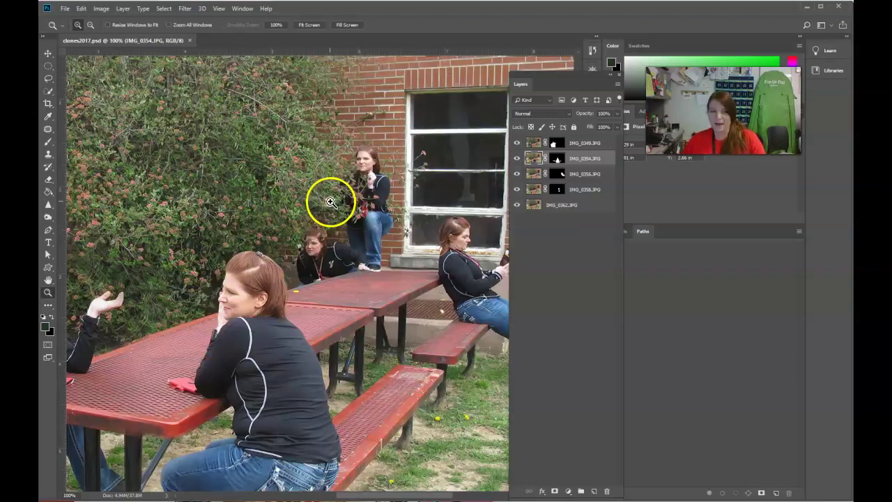
left_click(366, 207, "alt")
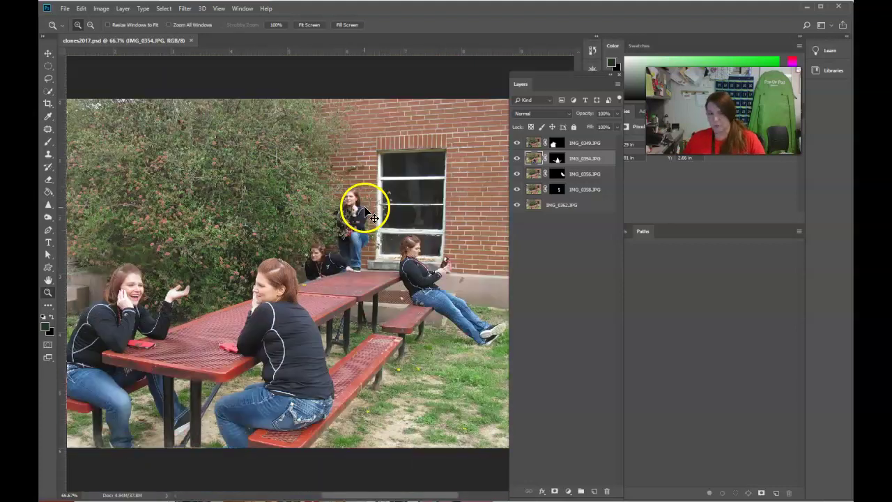
left_click(364, 205, "alt")
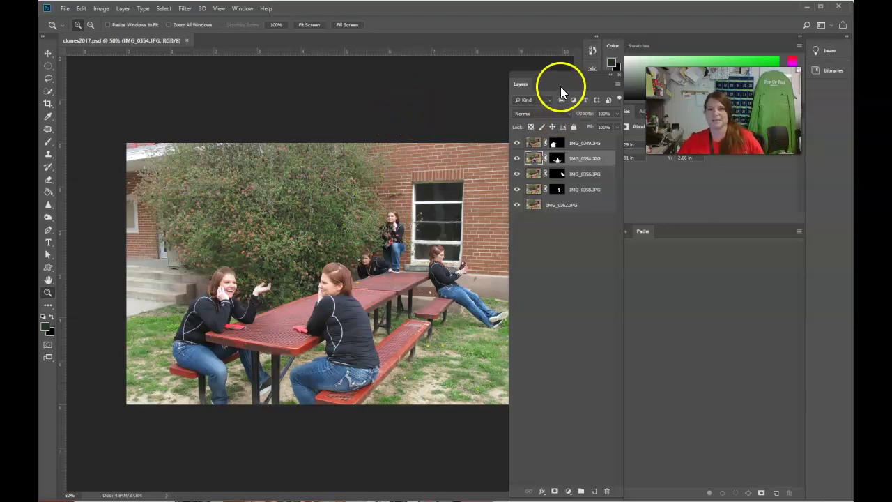
Step: Move the layer list clear of the photo and open the Photomerge dialog
left_click_drag(561, 86, 575, 84)
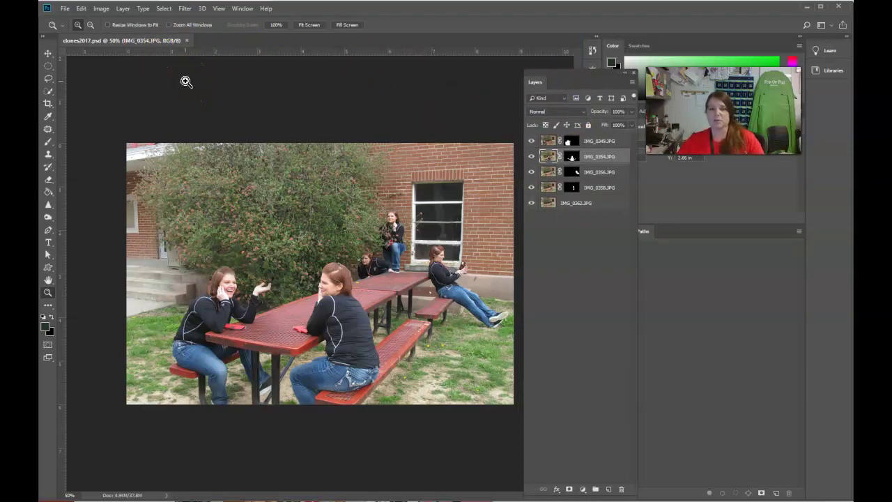
left_click(65, 9)
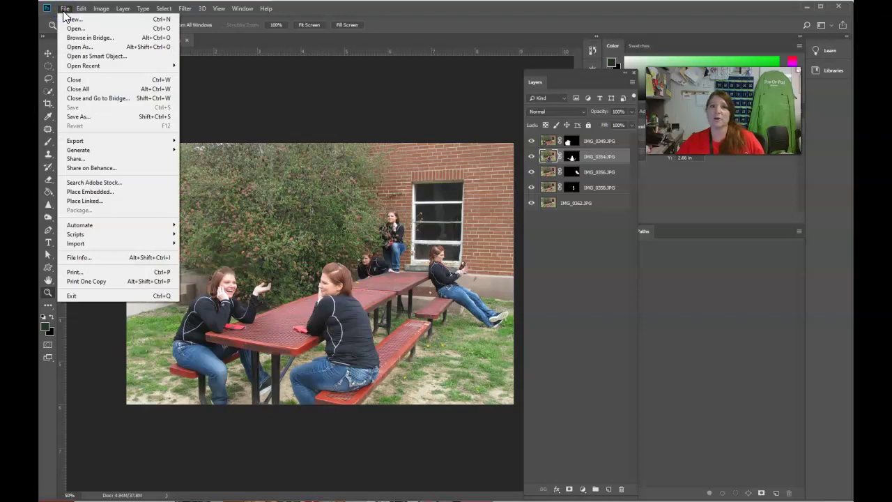
mouse_move(101, 228)
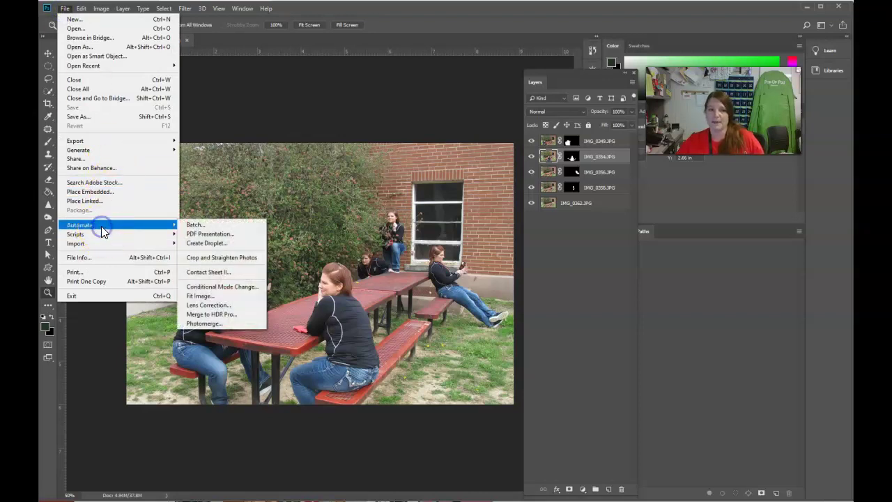
mouse_move(140, 234)
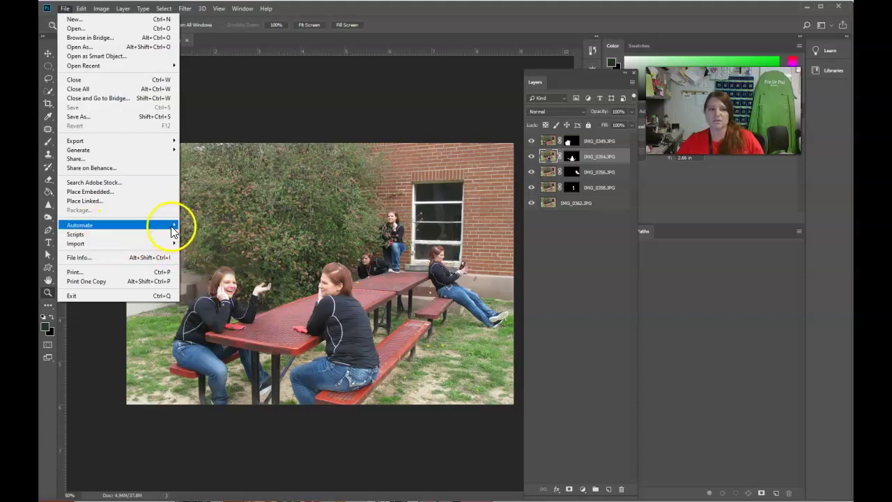
mouse_move(171, 225)
left_click(220, 323)
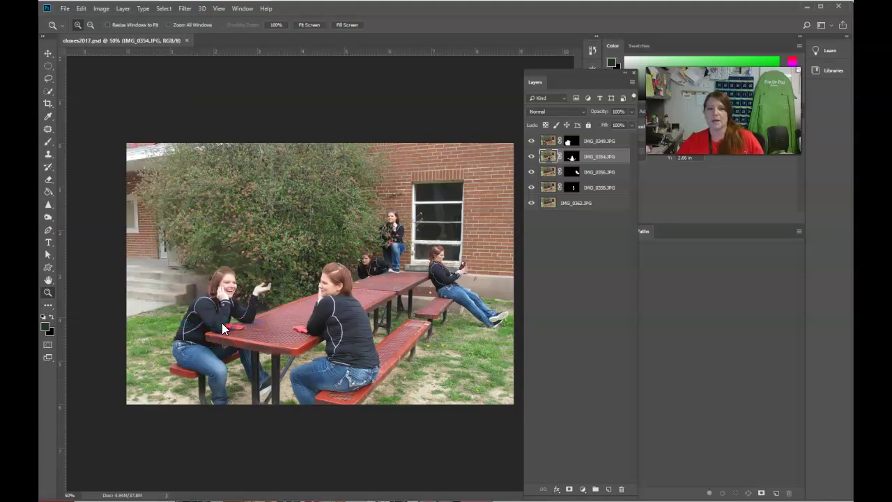
left_click_drag(455, 99, 217, 71)
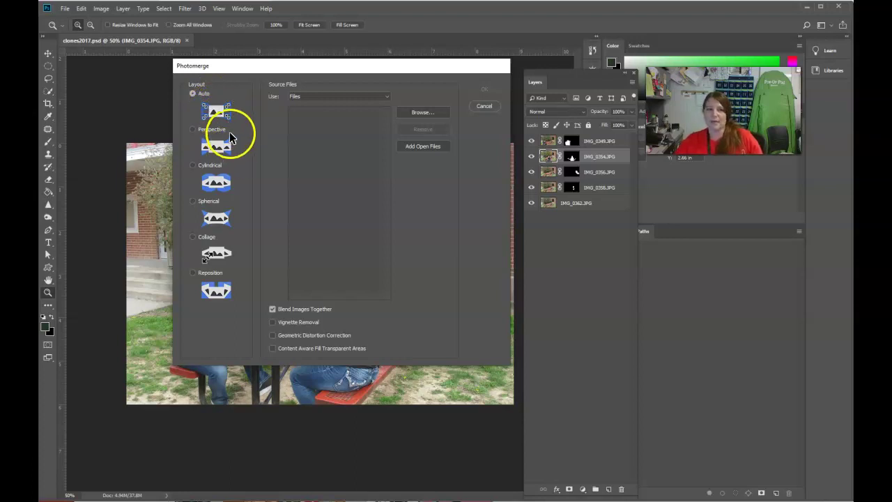
Step: Load IMG_0349, IMG_0354, IMG_0356, IMG_0358 and IMG_0362 from the clones folder as Photomerge source files
left_click(311, 97)
left_click(312, 97)
left_click(425, 115)
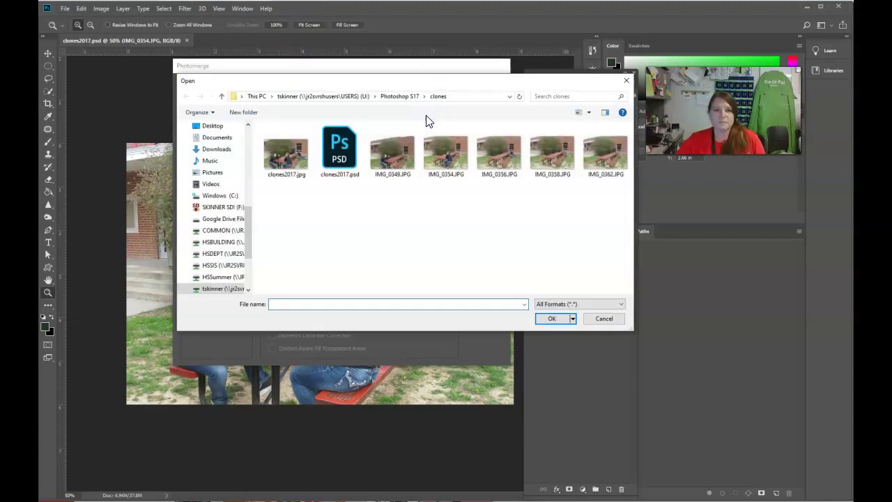
left_click_drag(604, 199, 394, 157)
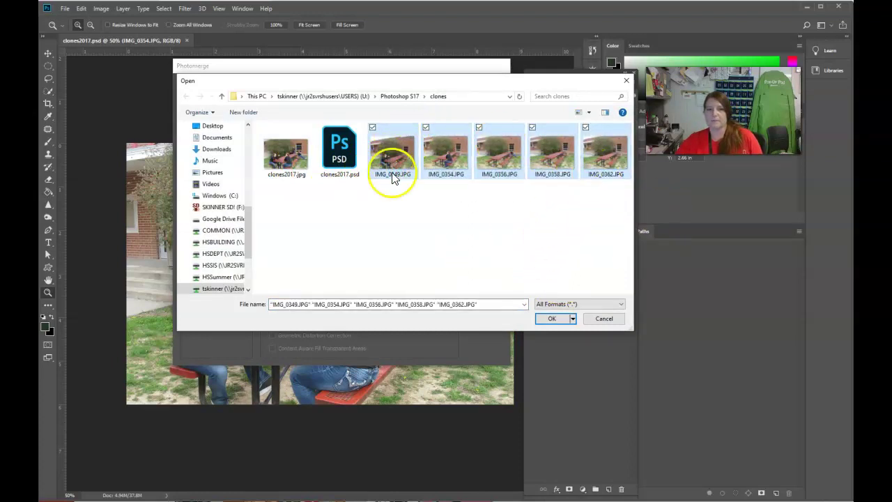
left_click(552, 320)
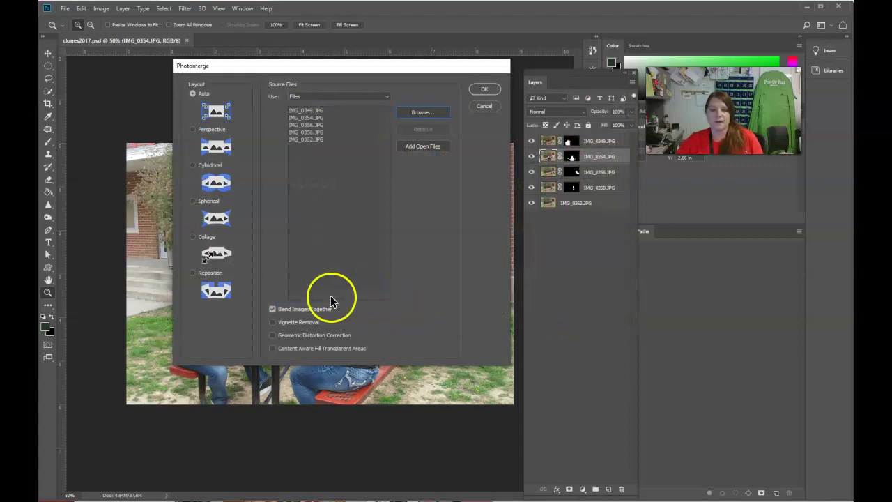
Step: Turn off Blend Images Together and run the merge with the Auto layout
left_click(272, 309)
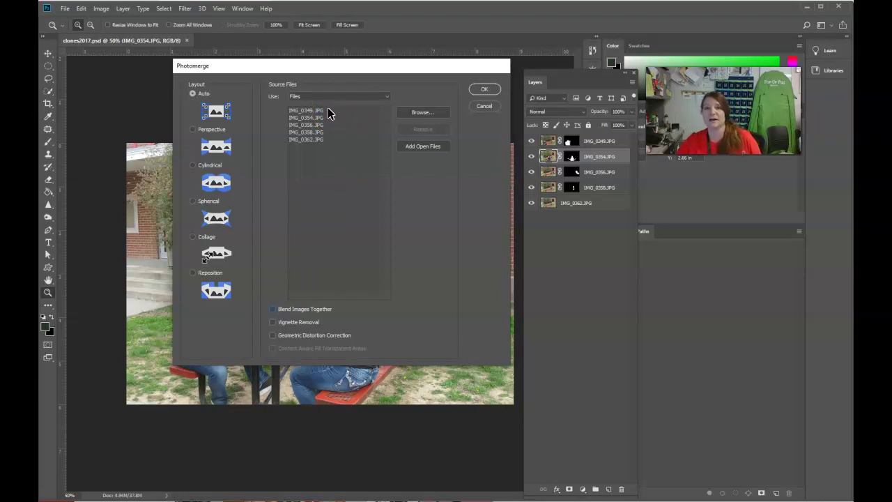
left_click(496, 89)
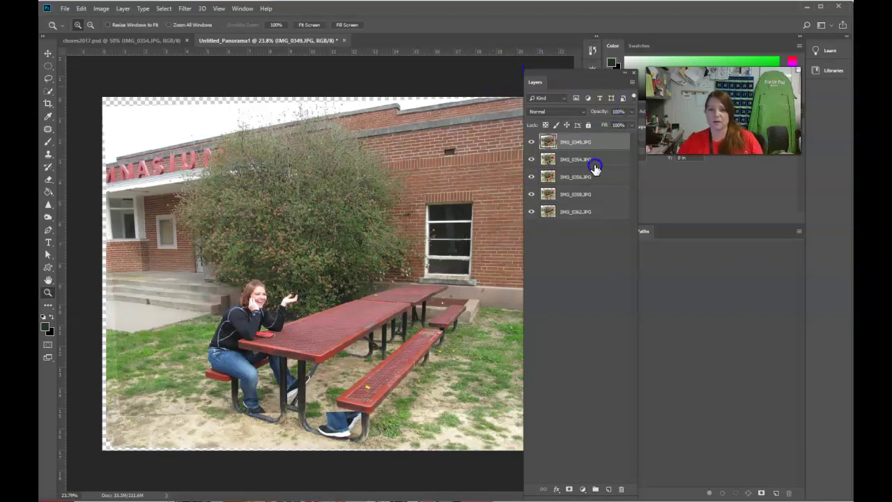
Step: Check the alignment of the merged photos by toggling the IMG_0349 and IMG_0354 layers and examining the image's lower-left edges
left_click(119, 101)
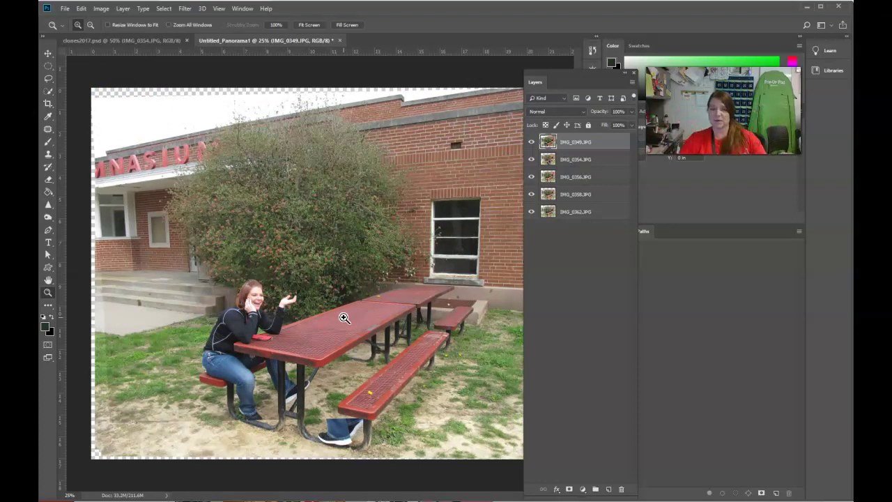
left_click(532, 142)
left_click(531, 159)
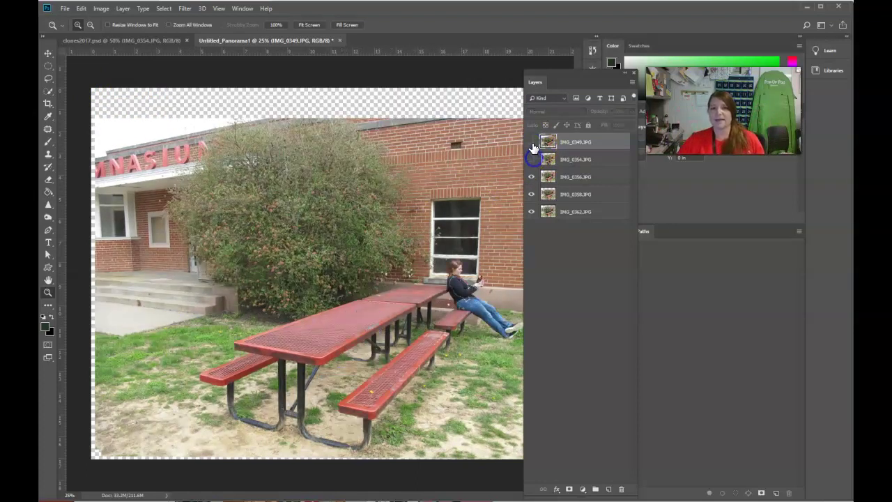
left_click(532, 142)
left_click(532, 159)
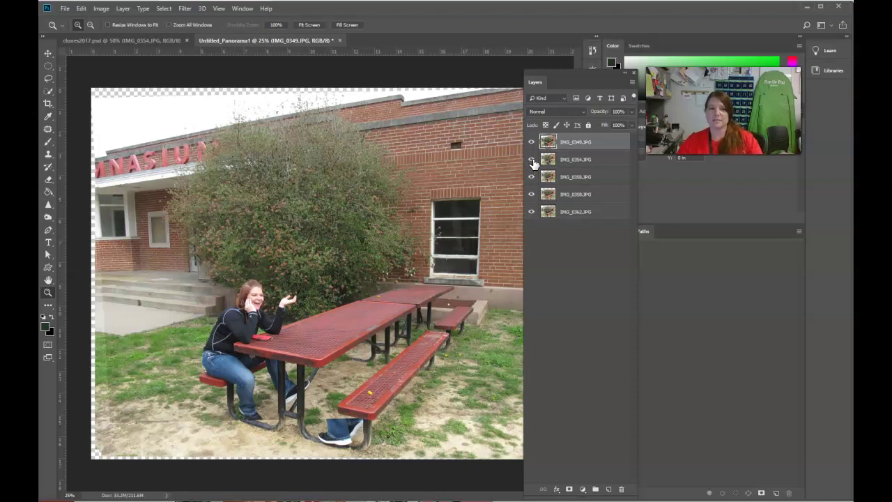
left_click(103, 374)
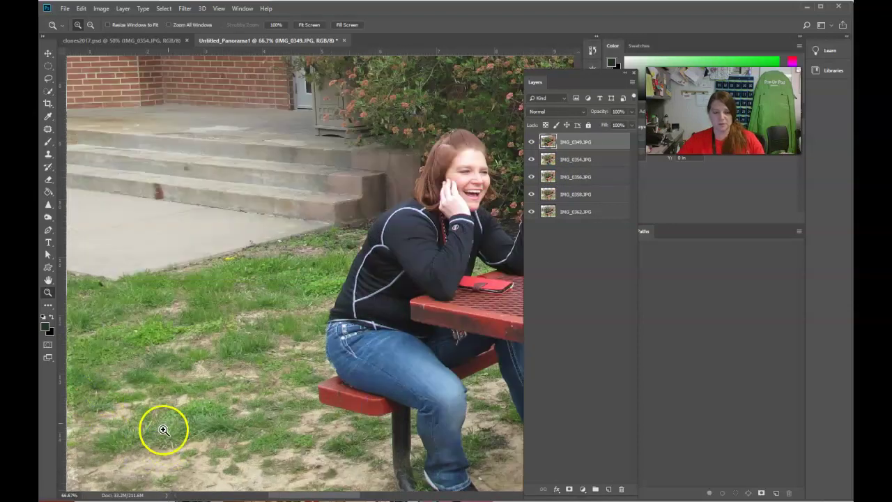
left_click(195, 423, "alt")
left_click_drag(116, 431, 230, 342)
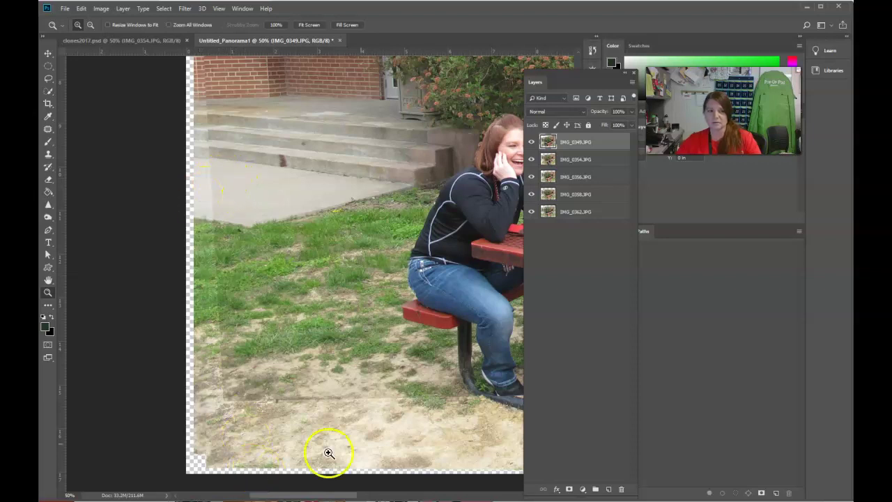
left_click(379, 436, "alt")
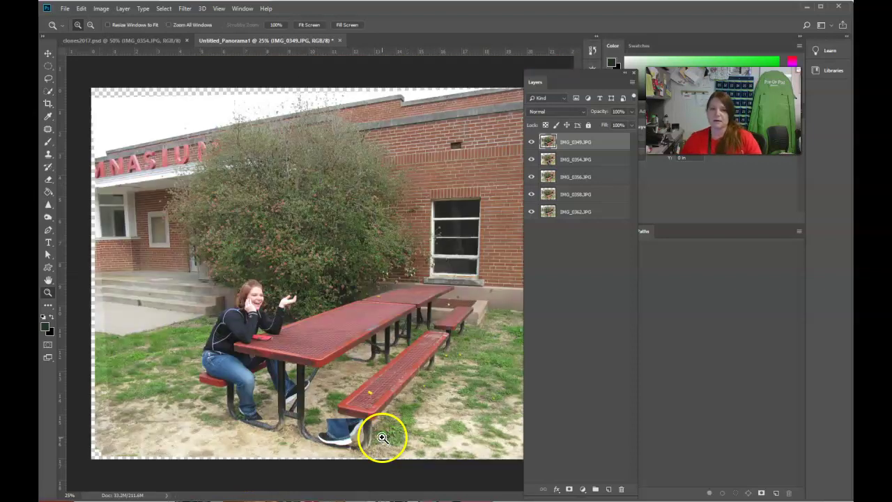
Step: Review each pose by hiding the four layers above IMG_0362 and showing them again one by one from the bottom up
mouse_move(591, 86)
left_mouse_down()
mouse_move(621, 87)
mouse_move(606, 89)
left_mouse_up()
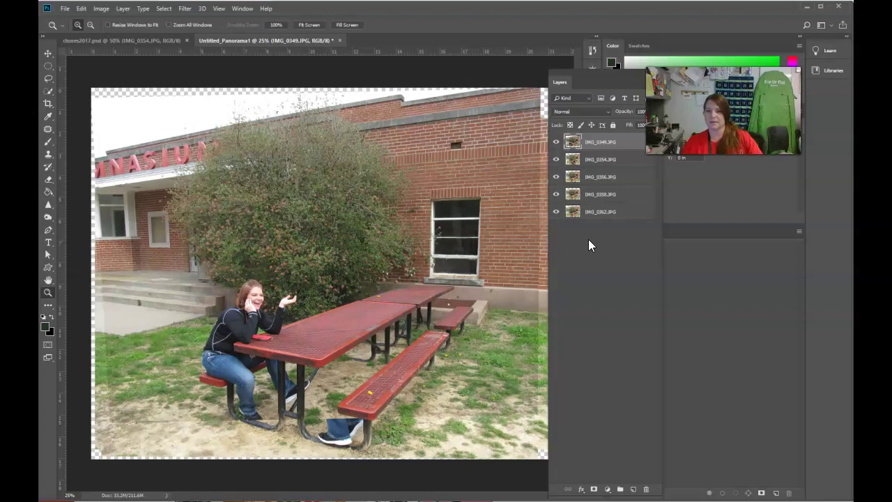
left_click(555, 142)
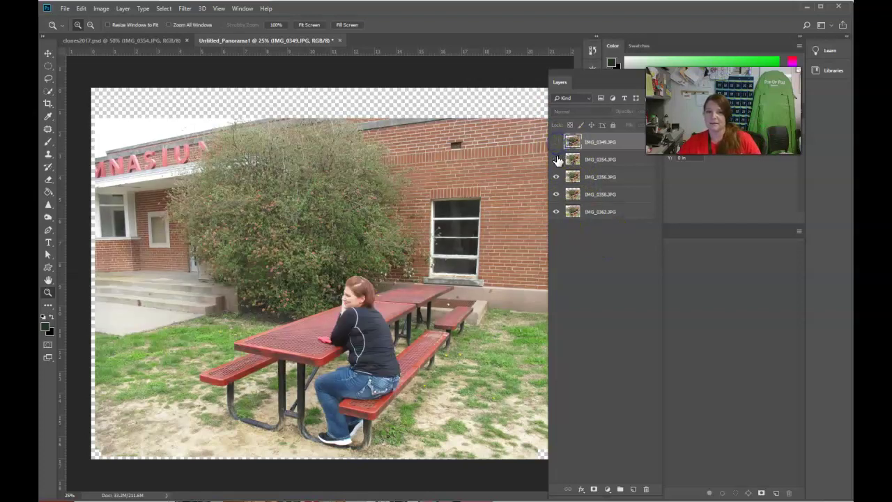
left_click(555, 159)
left_click(555, 176)
left_click(556, 193)
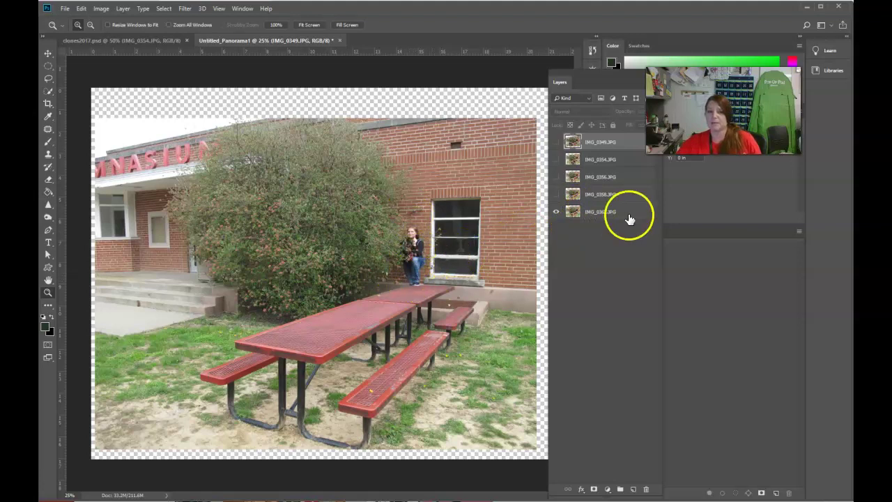
left_click(556, 195)
left_click(556, 195)
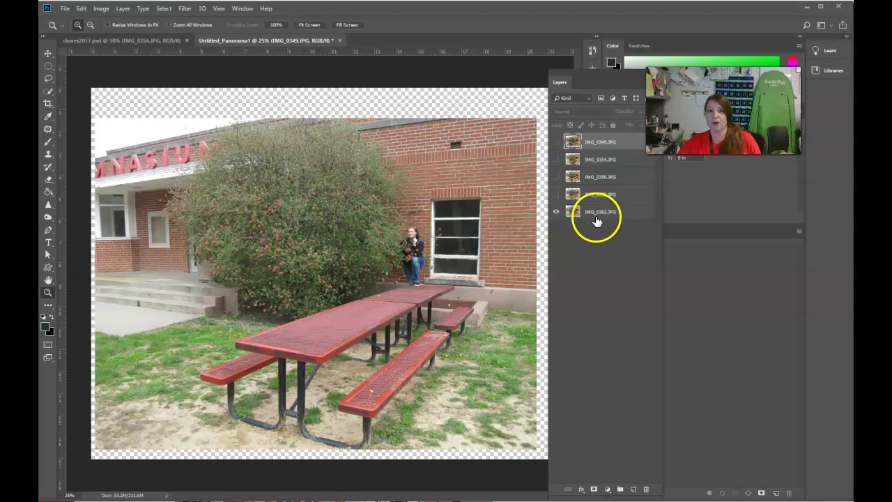
left_click(556, 195)
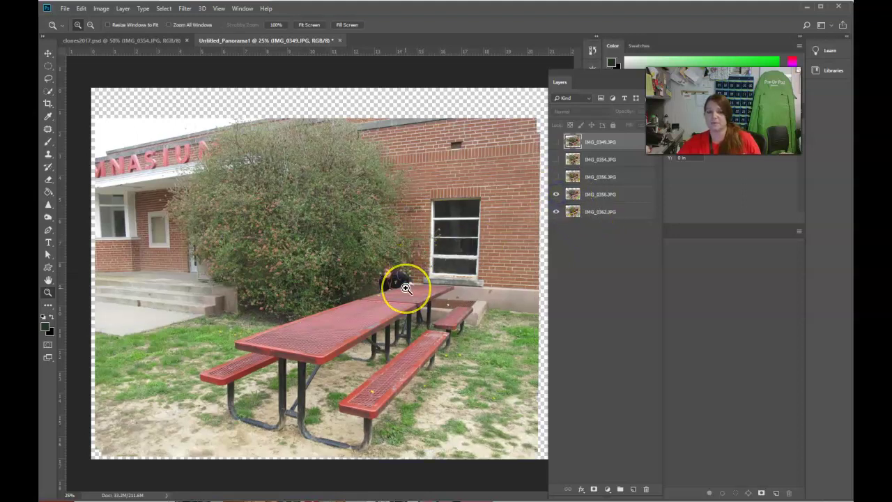
left_click(556, 178)
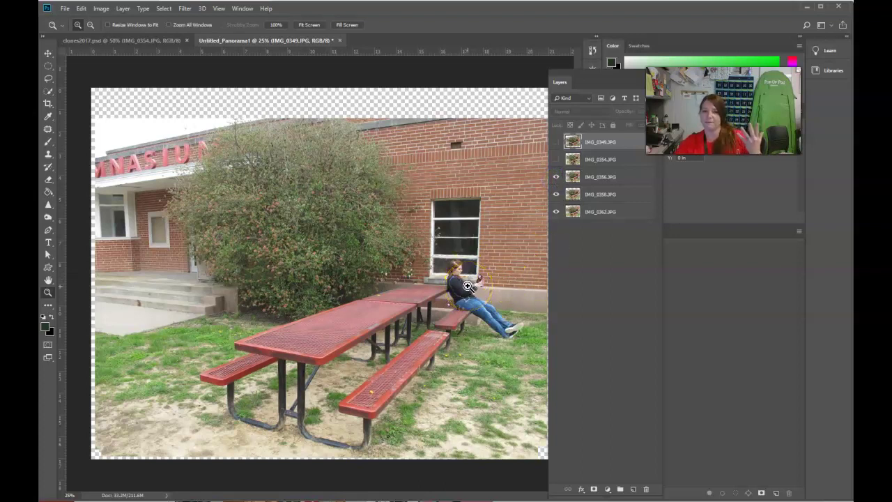
left_click(555, 161)
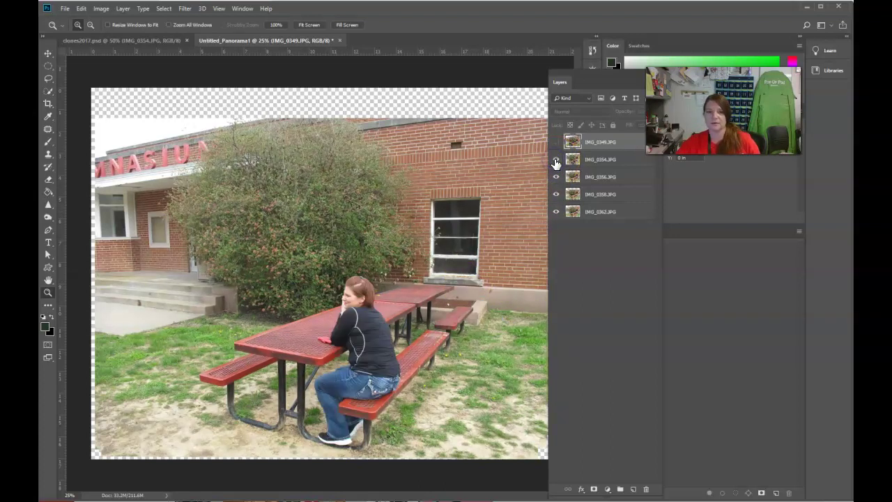
left_click(556, 143)
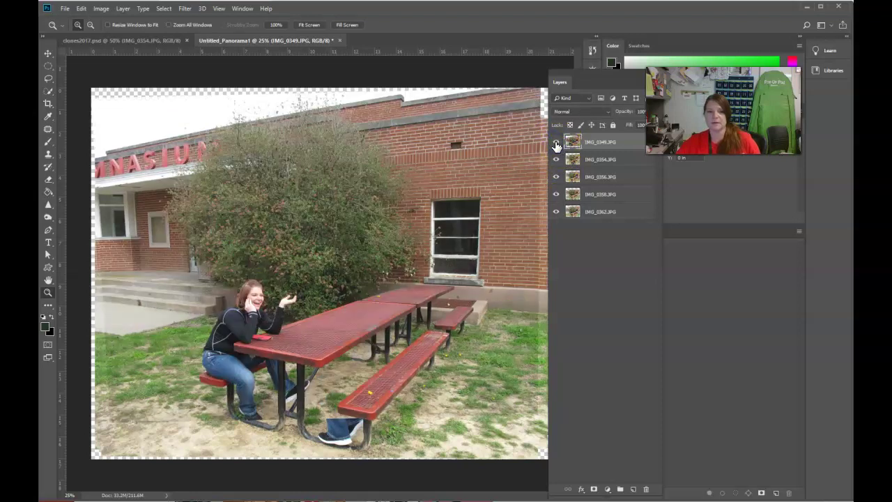
Step: Move the IMG_0354 layer above IMG_0349 and hide every layer except IMG_0362
left_click_drag(589, 165, 585, 143)
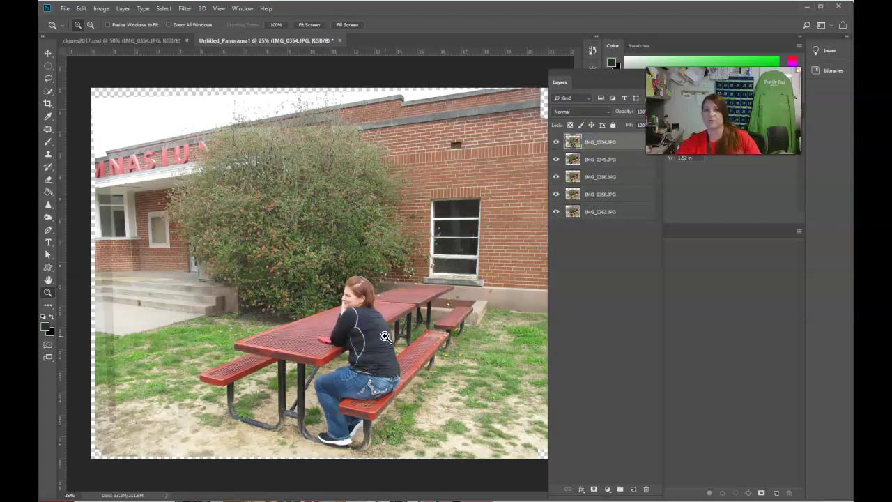
left_click_drag(556, 145, 556, 180)
left_click(556, 197)
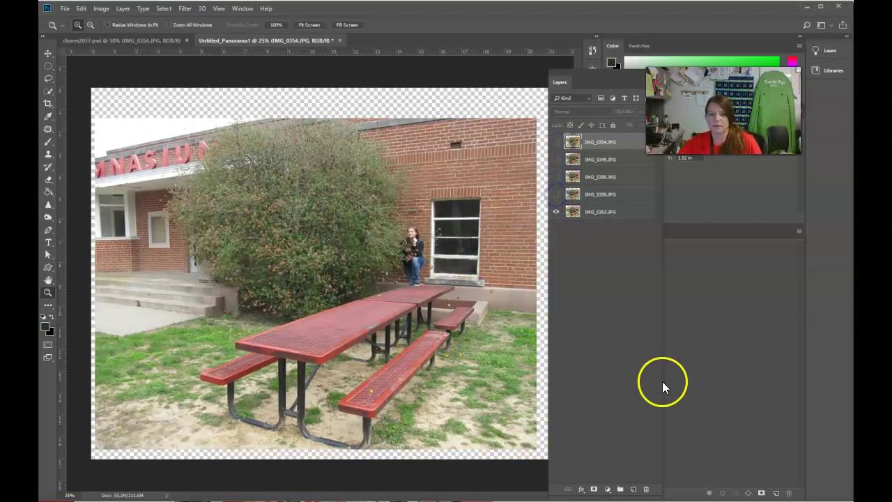
Step: Show the IMG_0358 layer and compare it with IMG_0362 around the figure crouching behind the table
left_click(410, 251)
left_click(556, 197)
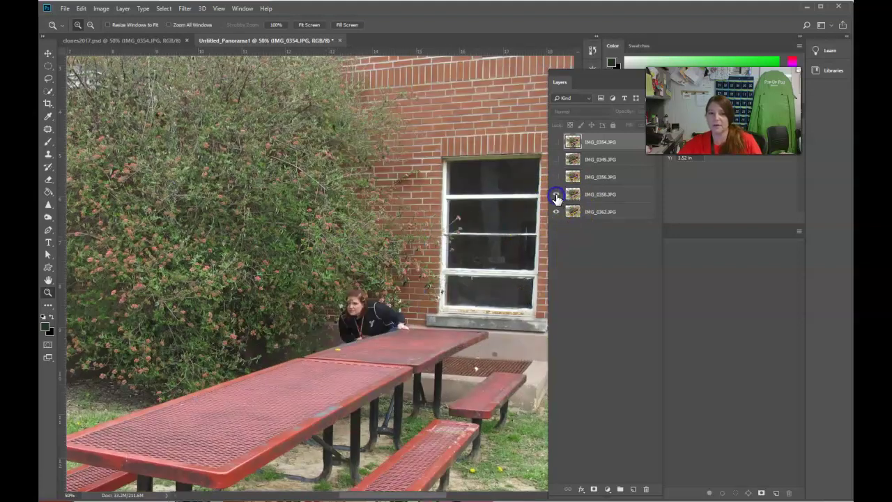
left_click(557, 195)
left_click(556, 195)
left_click(556, 198)
left_click(556, 197)
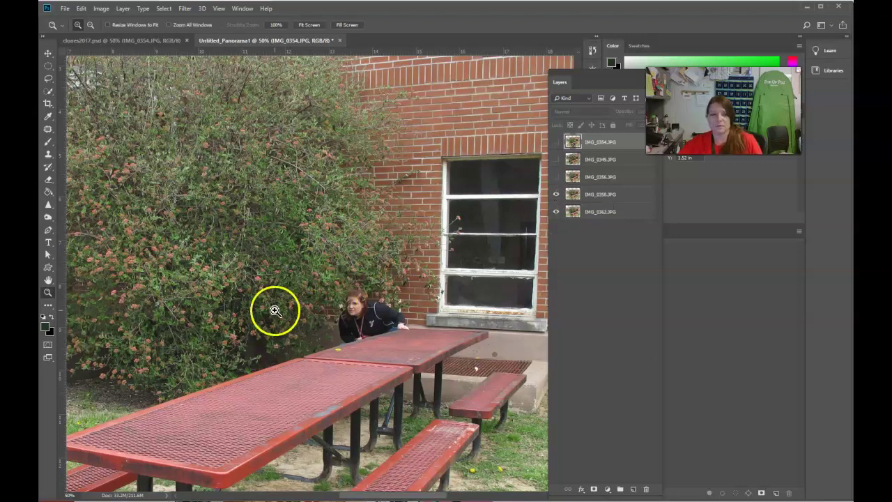
left_click(377, 326)
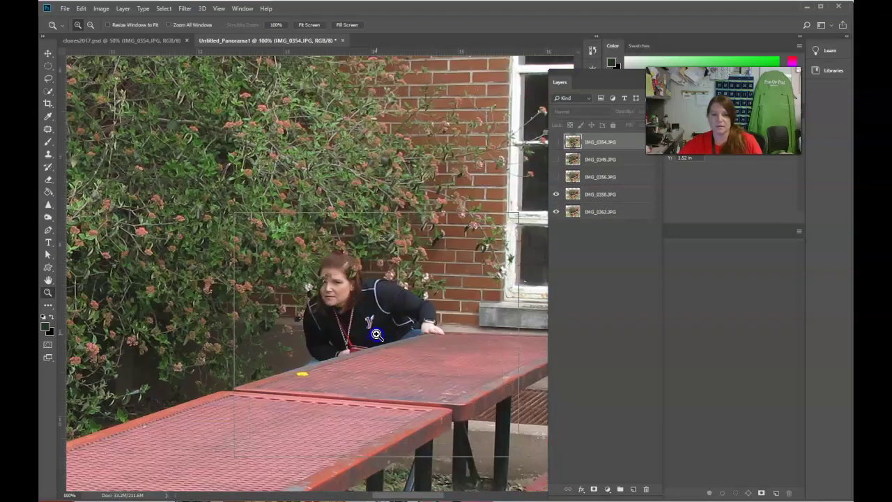
Step: Select the crouching figure's outstretched arm and hand on the IMG_0358 layer using the Quick Selection tool in add mode
left_click(376, 334)
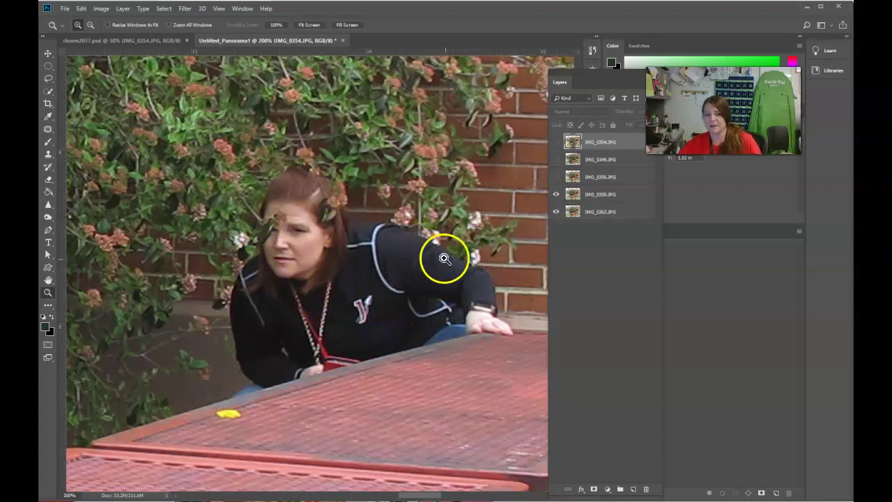
left_click(49, 91)
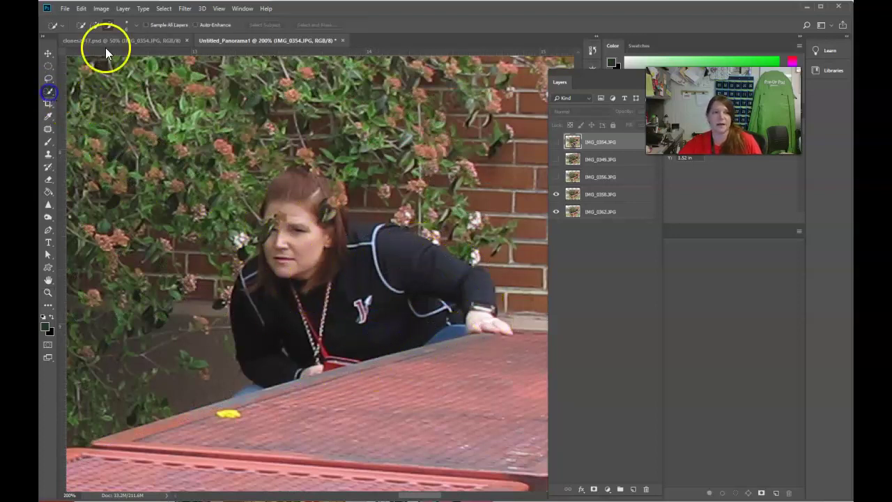
left_click(94, 27)
left_click_drag(321, 217, 418, 257)
left_click_drag(455, 281, 473, 302)
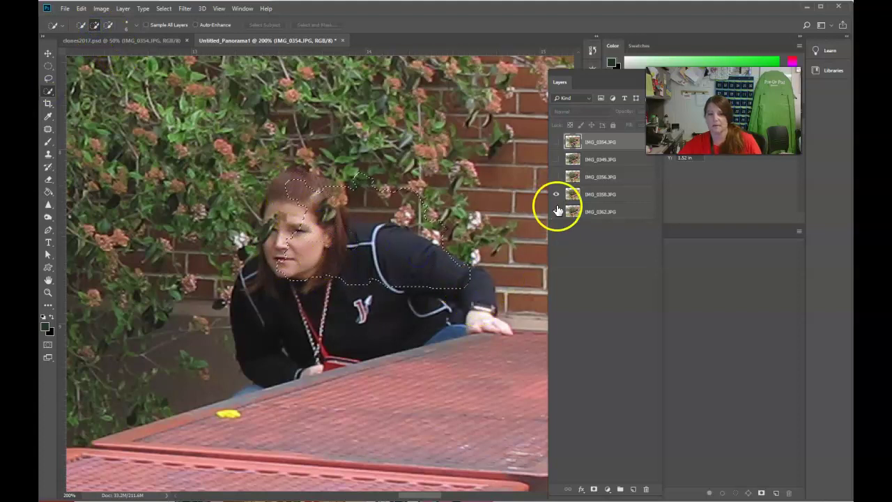
left_click(599, 194)
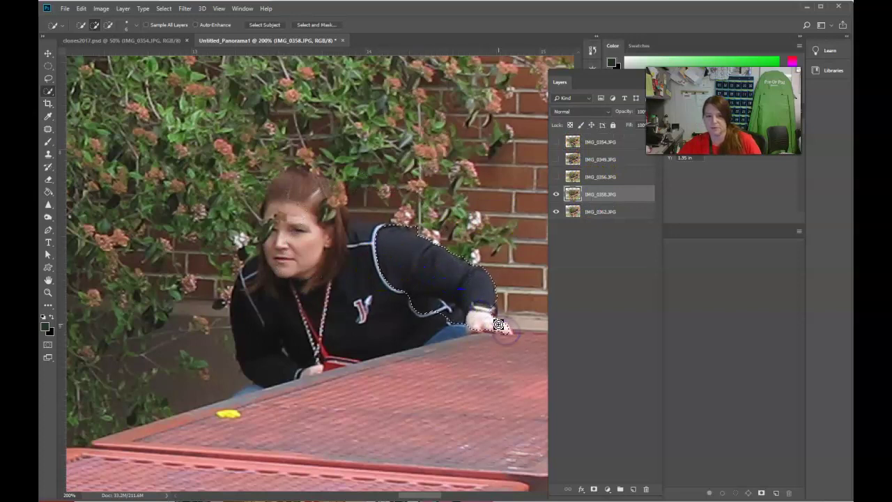
Step: Add the jeans and table edge below the arm to the selection, toggling IMG_0358 to compare with the foot in IMG_0362
left_click(555, 195)
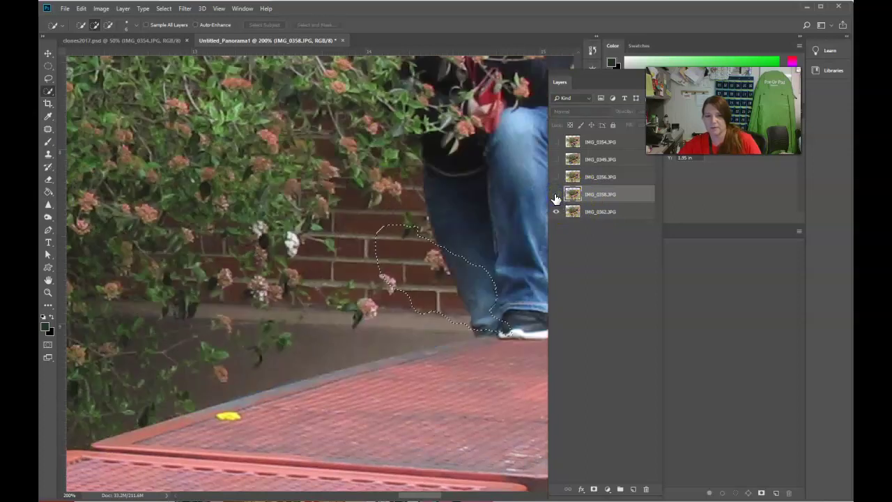
left_click(555, 195)
left_click(464, 319)
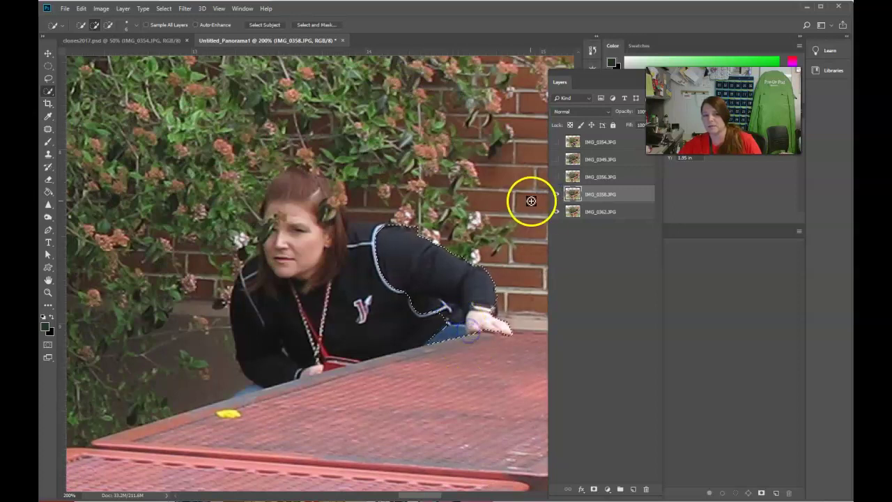
left_click(556, 195)
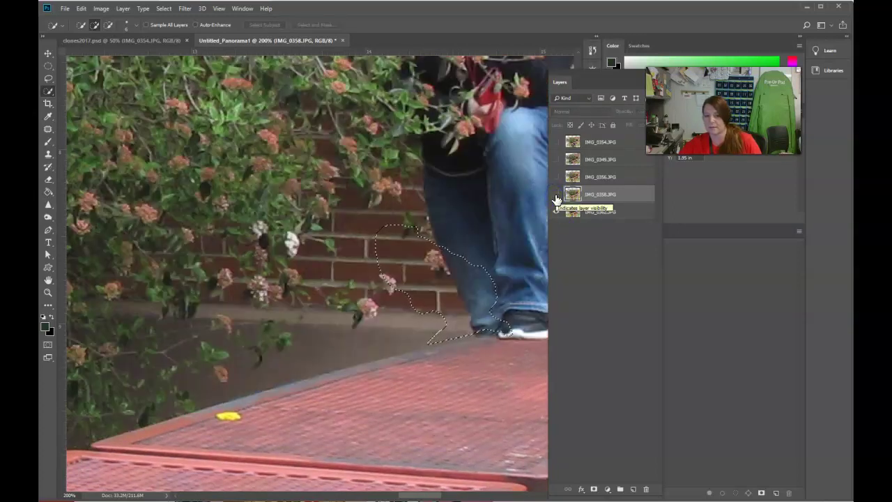
left_click(555, 195)
left_click_drag(527, 295, 478, 332)
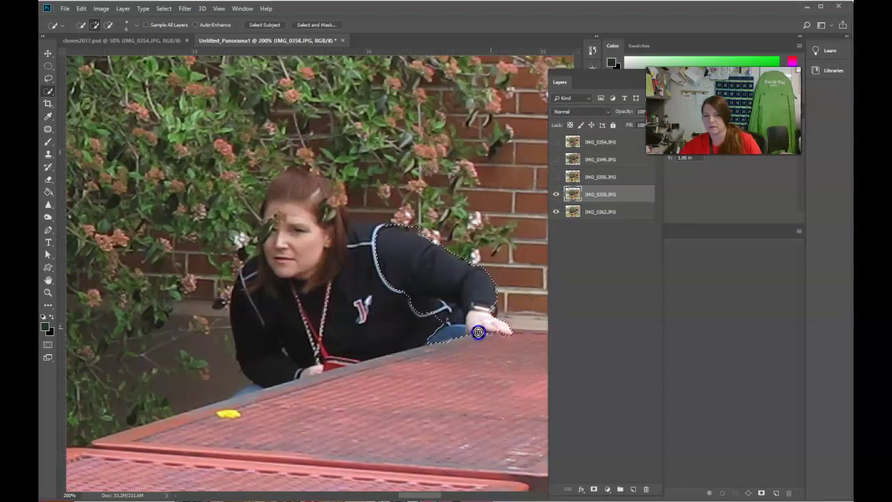
left_click(556, 195)
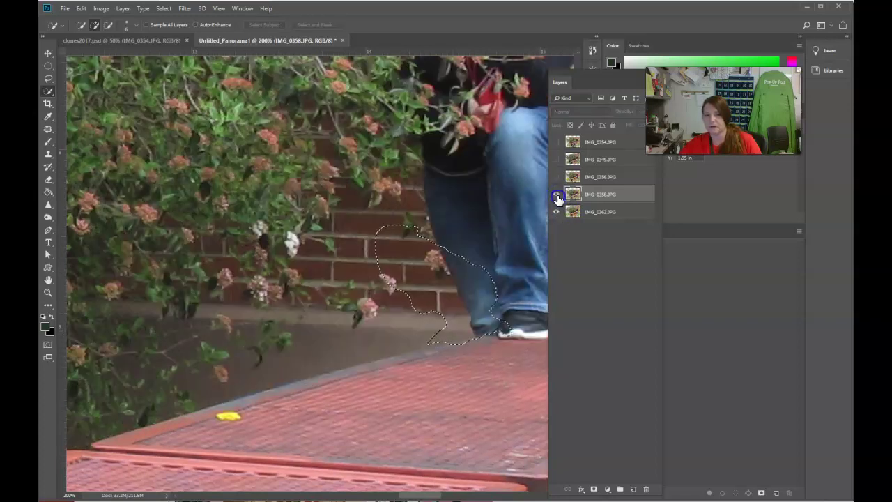
left_click(557, 195)
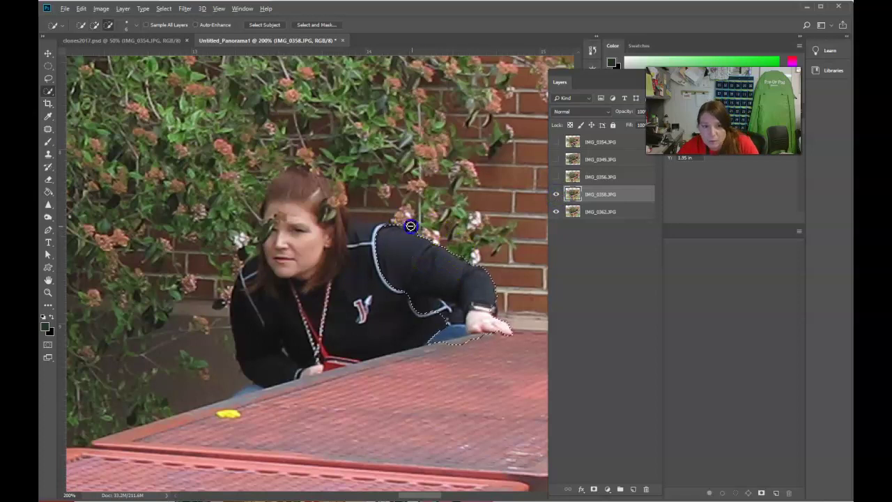
Step: Extend the selection over the crouching figure's torso and back hair, and convert it into a layer mask on IMG_0358
left_click(388, 233)
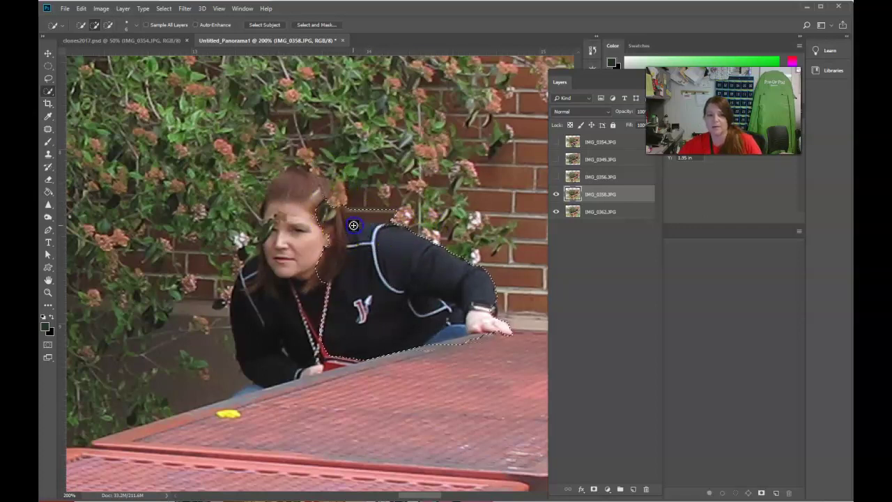
mouse_move(326, 194)
left_mouse_down()
mouse_move(277, 196)
mouse_move(307, 271)
left_mouse_up()
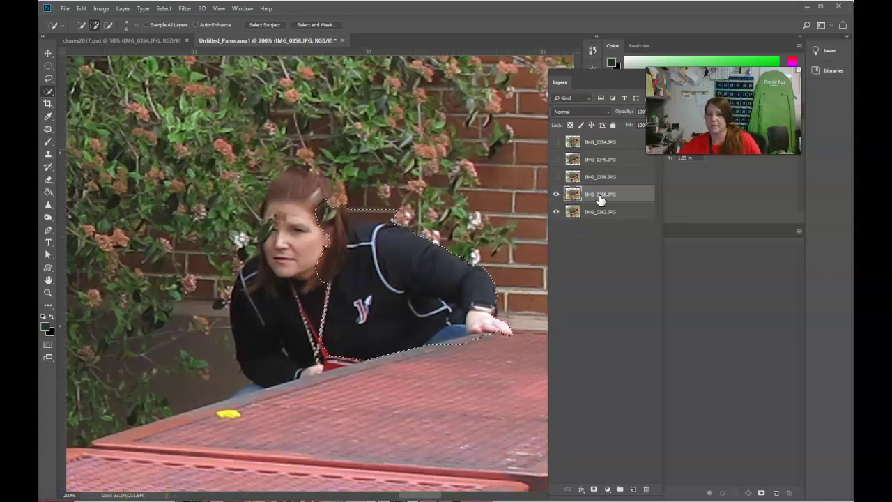
left_click(594, 489)
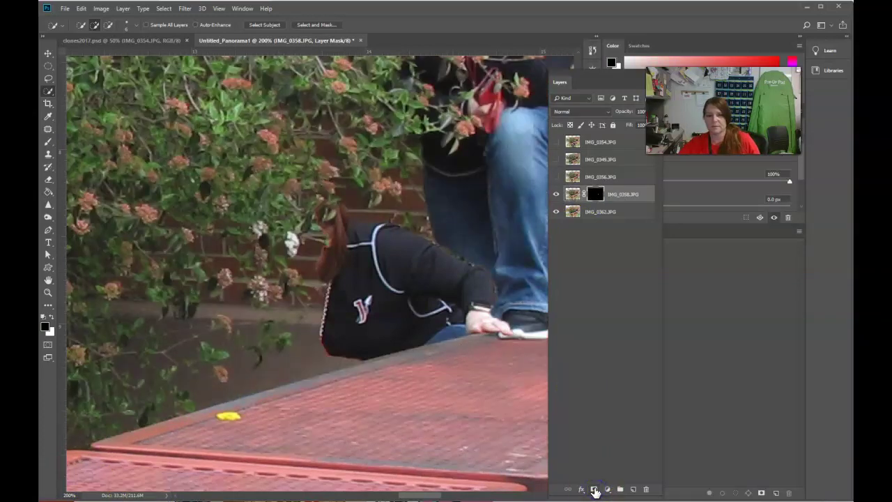
left_click(595, 195)
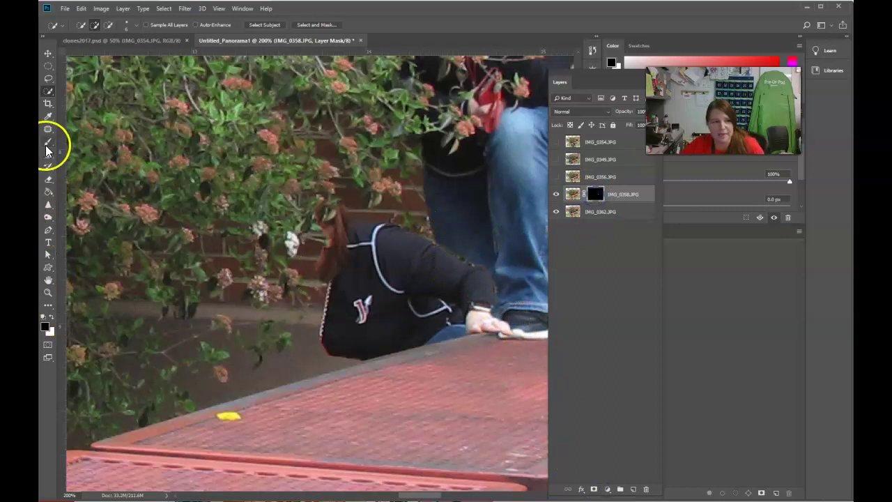
Step: Paint black on the IMG_0358 mask with a small brush along the upper edge of the arm to clean up the fringe
left_click(49, 292)
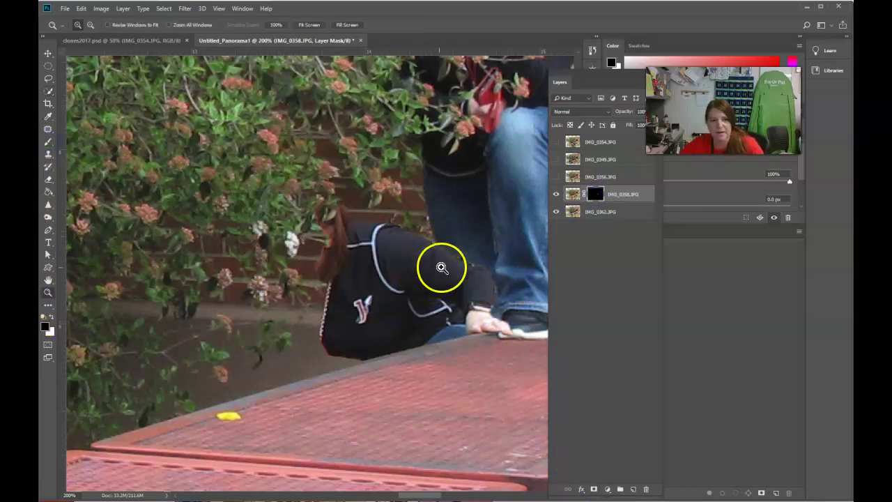
left_click(505, 266)
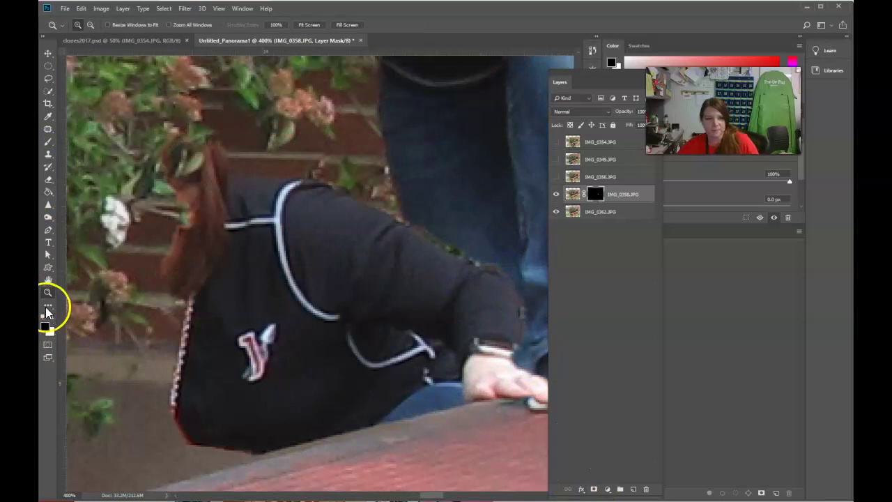
left_click(48, 142)
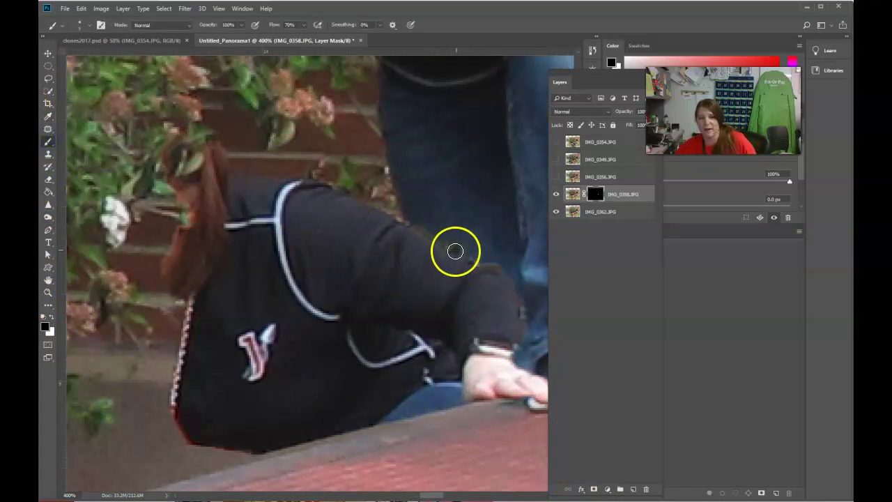
left_click_drag(484, 255, 468, 256)
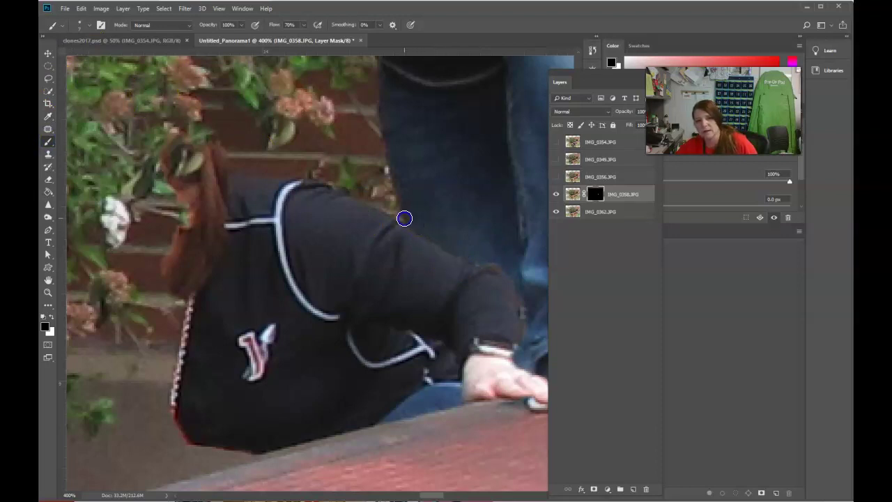
left_click(478, 258, "shift")
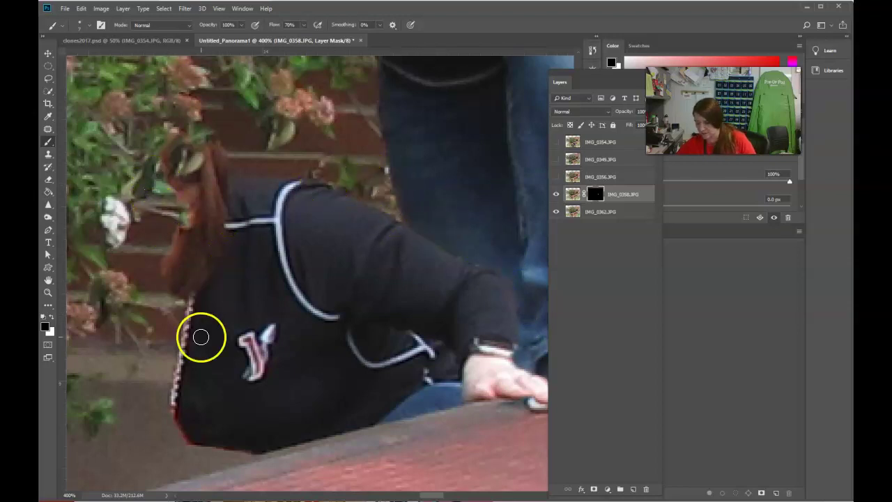
Step: Paint white on the IMG_0358 mask with a larger, soft-edged brush to reveal the crouching figure's head, body and adjoining tabletop
key("ctrl+minus")
key("ctrl+minus")
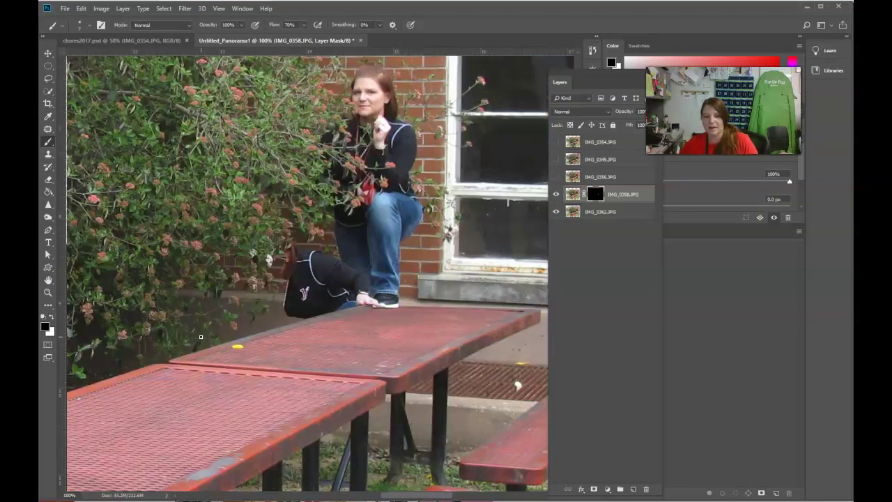
left_click(595, 193)
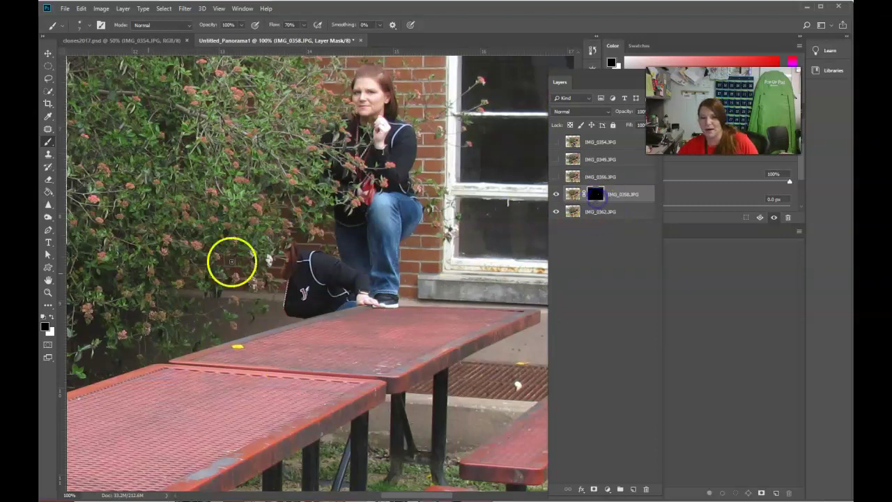
left_click(51, 315)
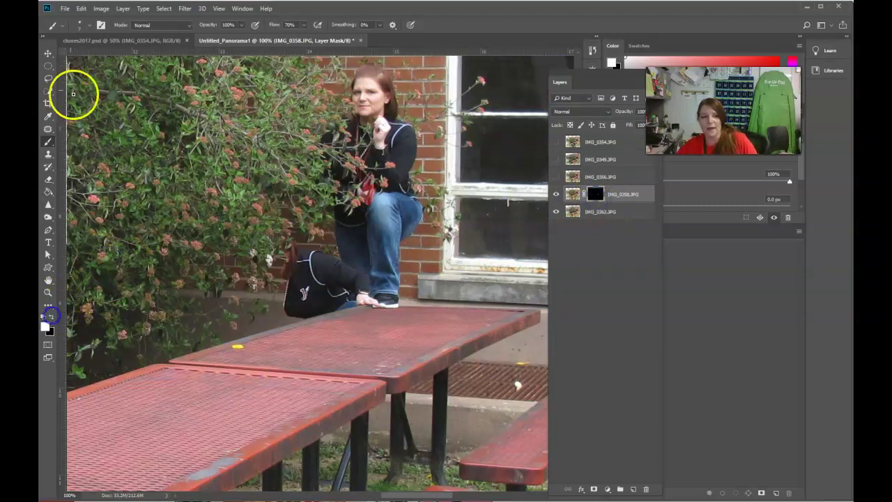
left_click(85, 26)
left_click(93, 81)
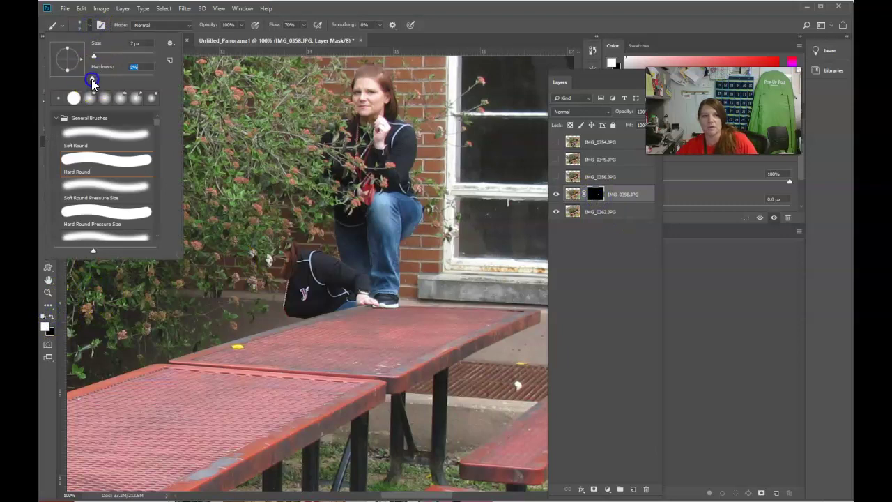
left_click(487, 24)
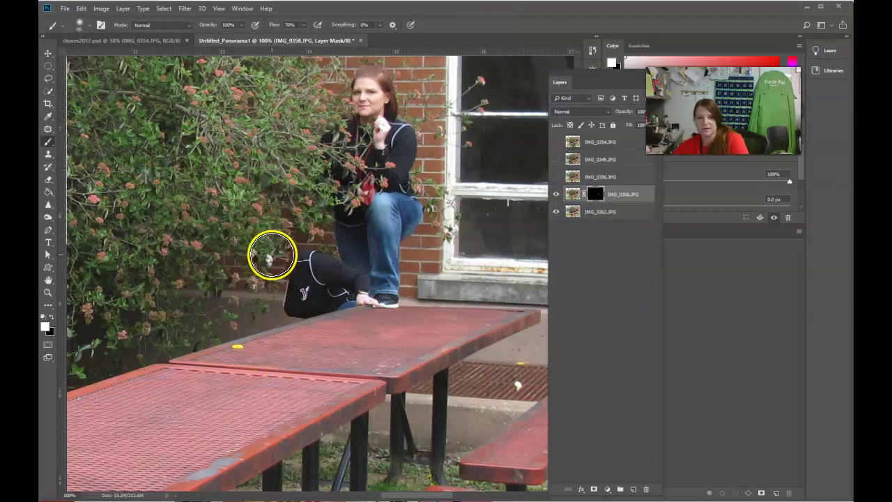
mouse_move(279, 248)
left_mouse_down()
mouse_move(246, 234)
mouse_move(288, 263)
mouse_move(281, 294)
mouse_move(260, 298)
mouse_move(279, 294)
mouse_move(256, 327)
mouse_move(245, 314)
mouse_move(287, 322)
mouse_move(242, 336)
mouse_move(234, 345)
mouse_move(261, 336)
mouse_move(243, 352)
left_mouse_up()
left_click_drag(328, 321, 342, 334)
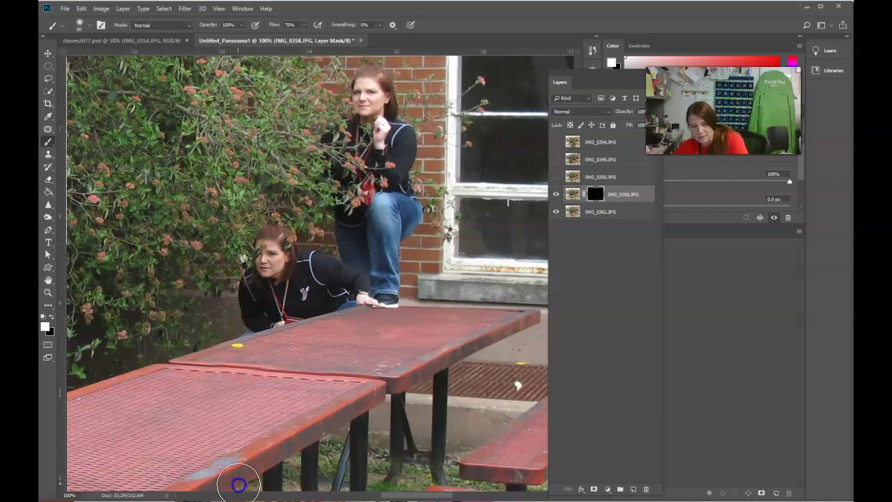
scroll(318, 433, "down", 2)
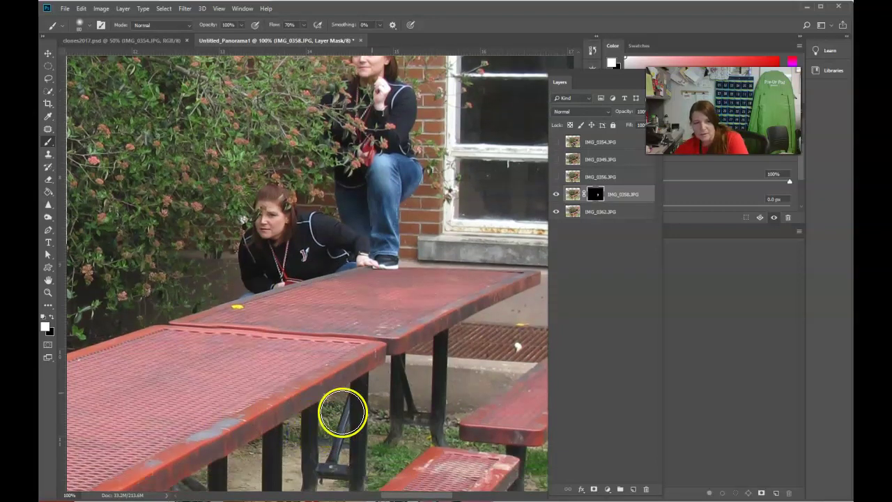
mouse_move(282, 223)
left_mouse_down()
mouse_move(284, 200)
mouse_move(297, 220)
left_mouse_up()
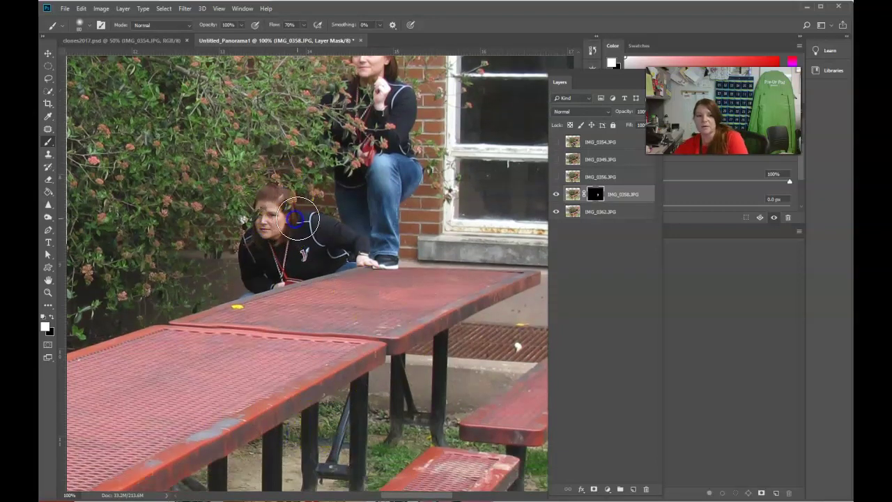
Step: Compare the composite with the full IMG_0358 photo by disabling and re-enabling its layer mask twice
right_click(595, 195)
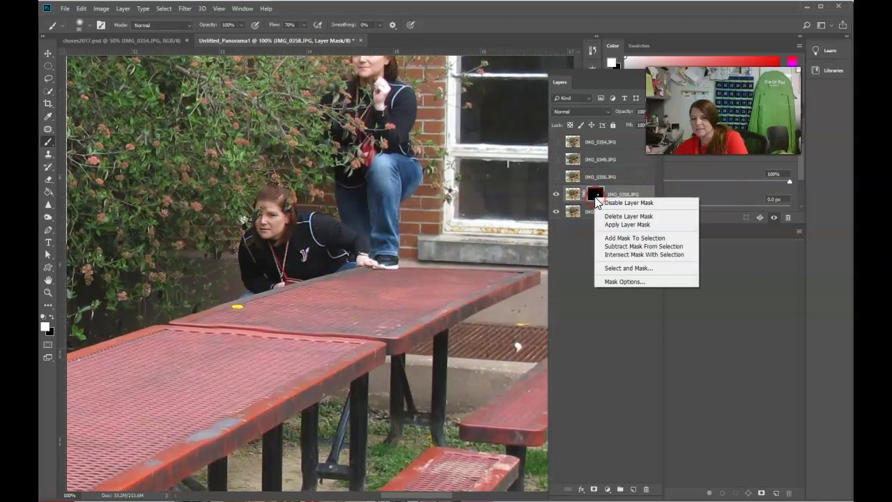
left_click(609, 204)
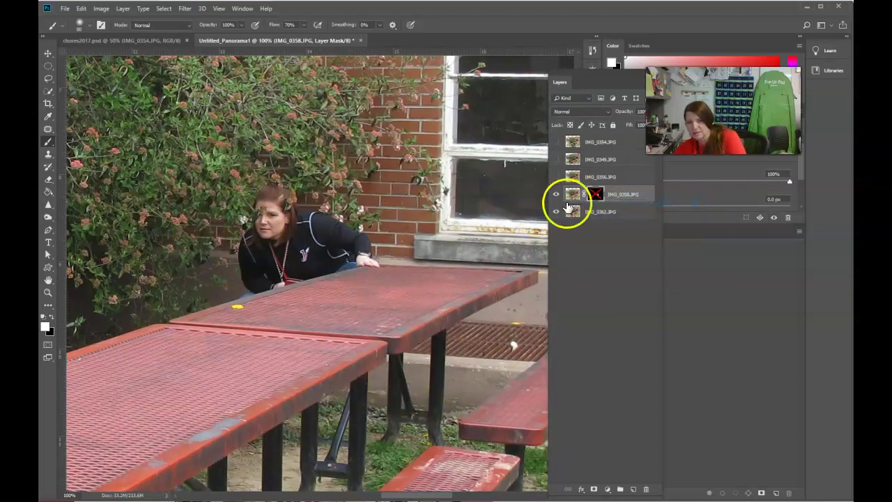
left_click(596, 195, "shift")
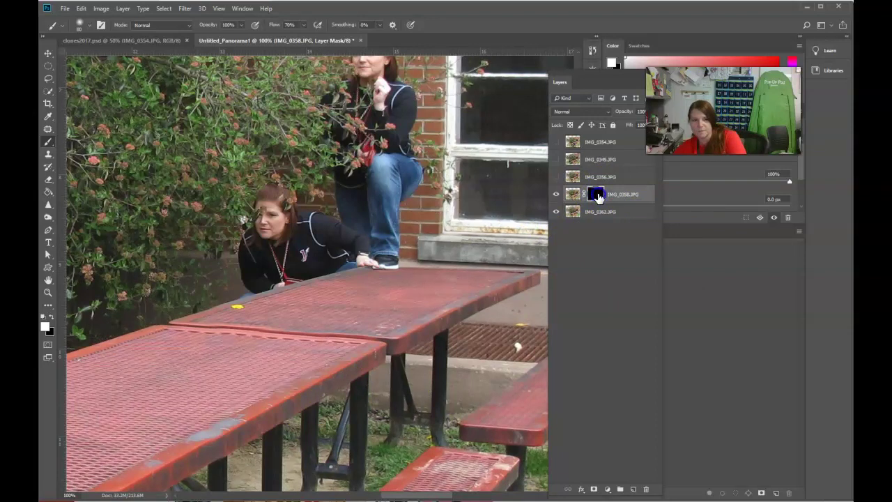
right_click(597, 198)
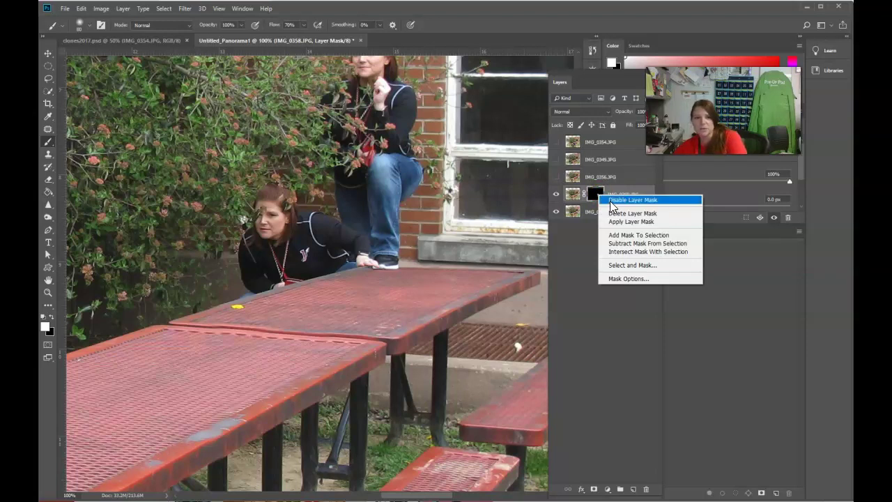
left_click(611, 201)
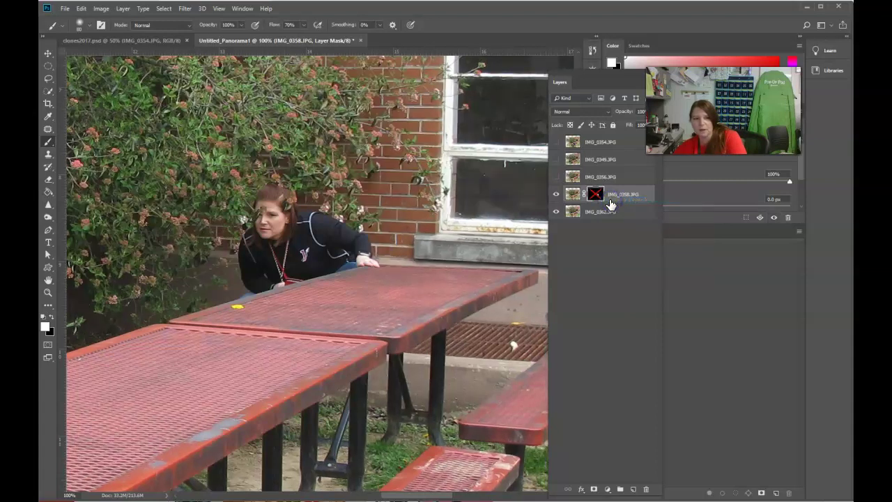
left_click(595, 195, "shift")
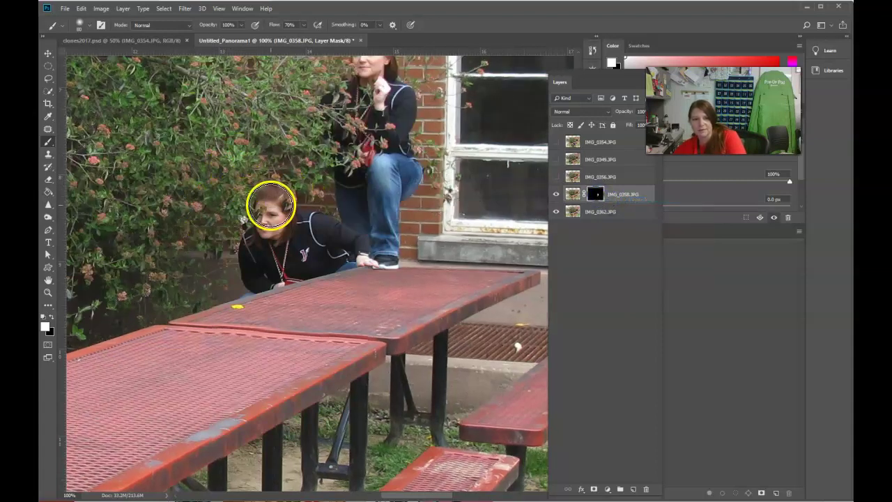
Step: Paint white on the IMG_0358 mask over the bush beside and above the crouching figure's head to reveal matching foliage
left_click(592, 192)
left_click(254, 178)
left_click(219, 194)
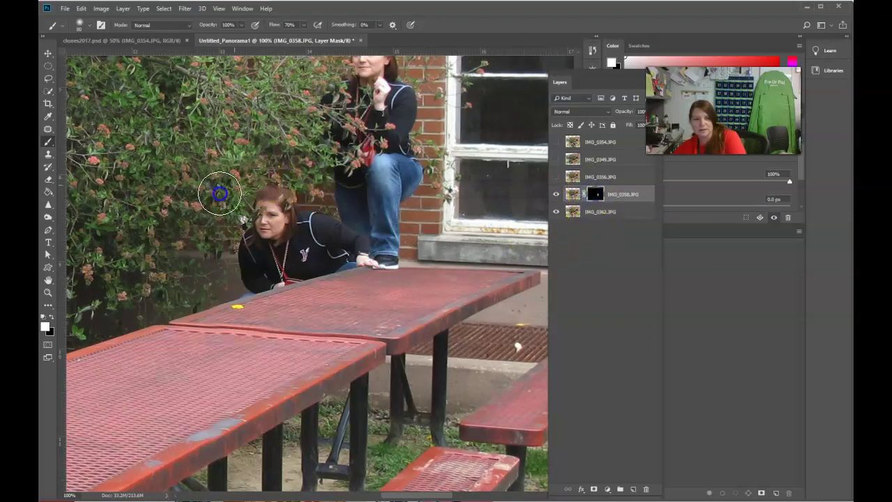
left_click(193, 160)
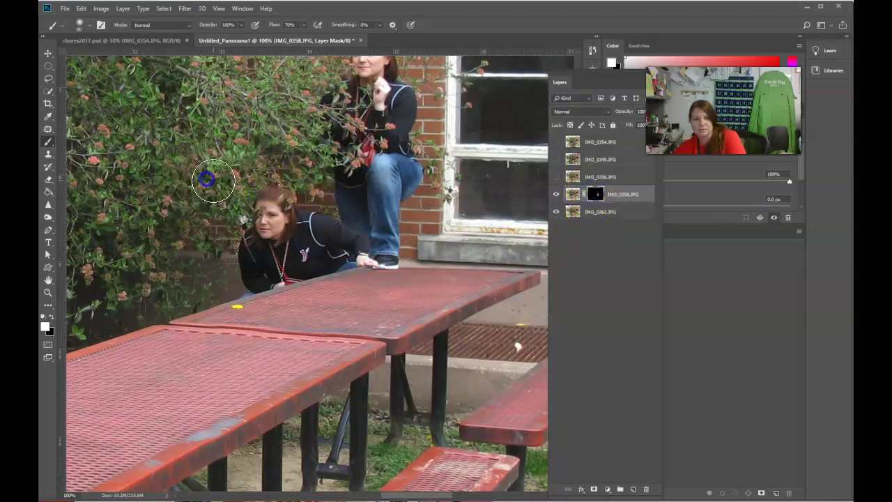
left_click(214, 188)
left_click_drag(245, 143, 259, 139)
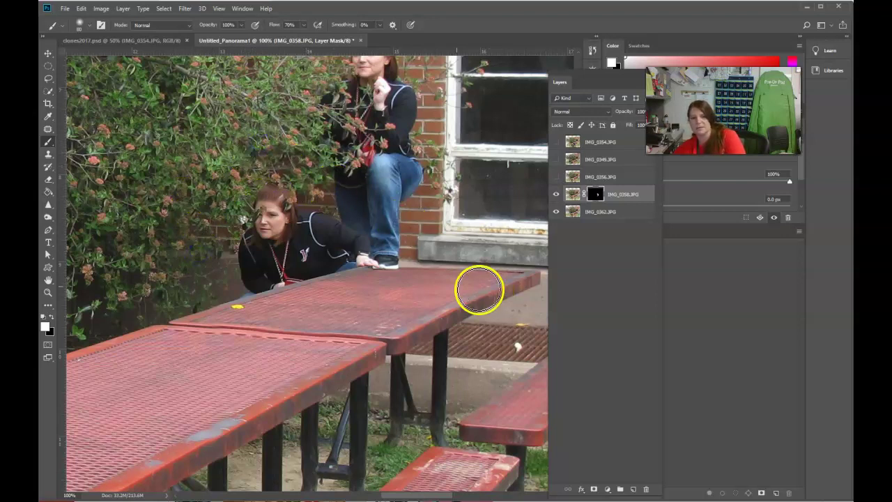
scroll(311, 244, "down", 3)
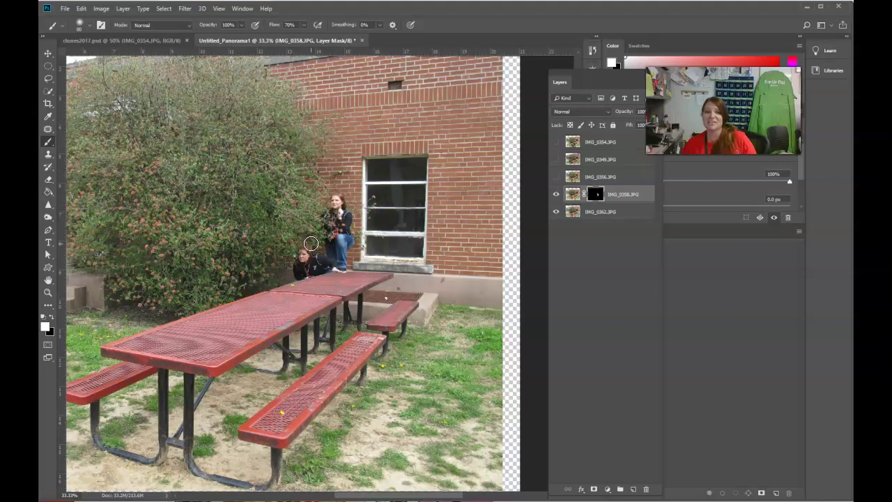
mouse_move(311, 244)
left_mouse_down()
mouse_move(357, 210)
mouse_move(366, 231)
mouse_move(301, 281)
left_mouse_up()
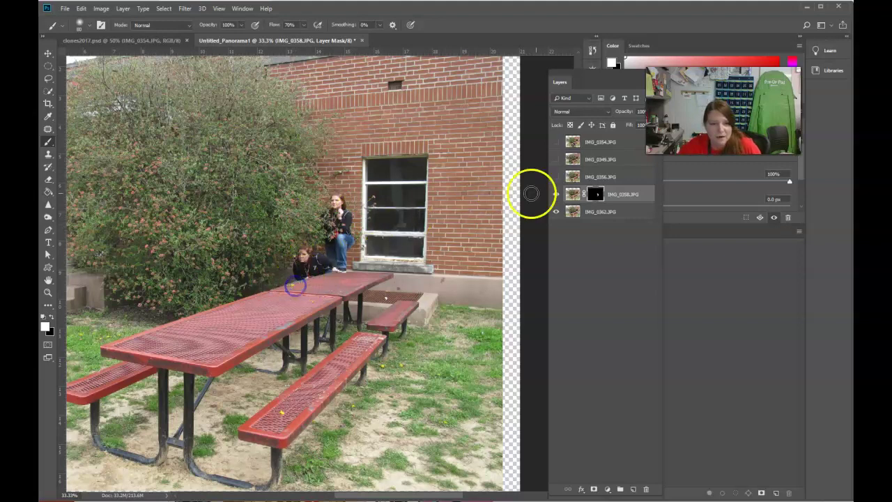
Step: Show the IMG_0356 layer and add a blank white layer mask to it
left_click(556, 178)
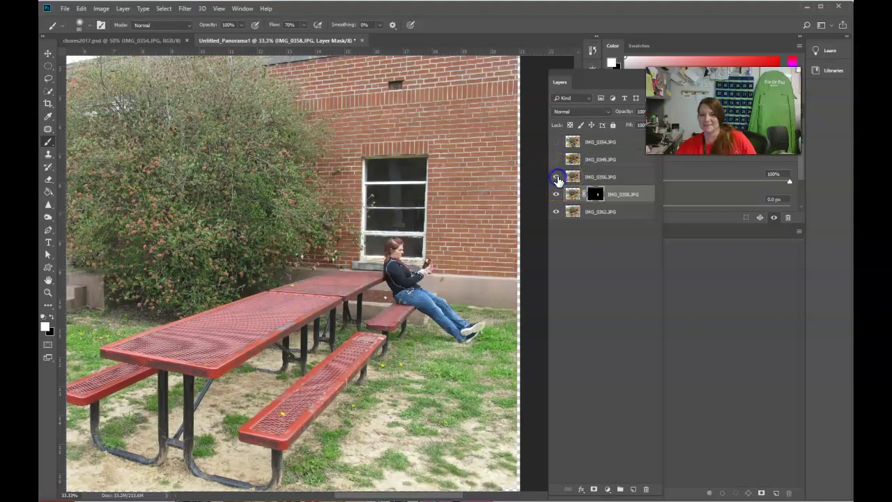
left_click(570, 177)
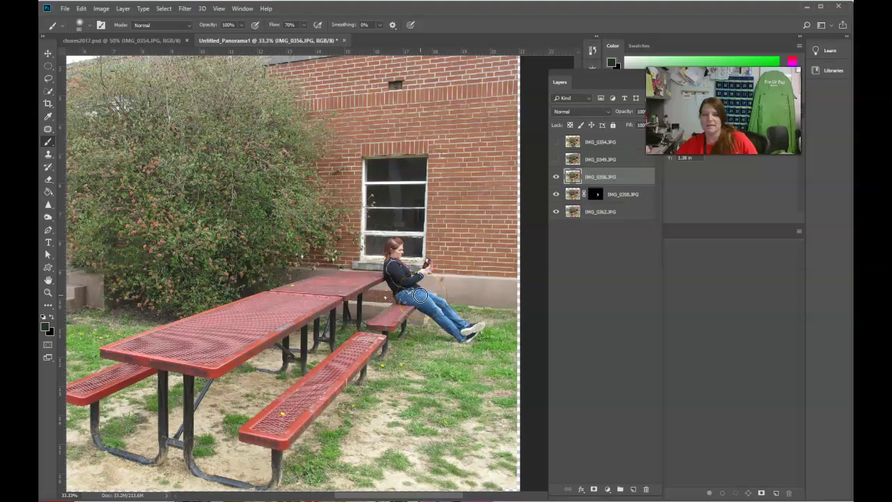
left_click(594, 488)
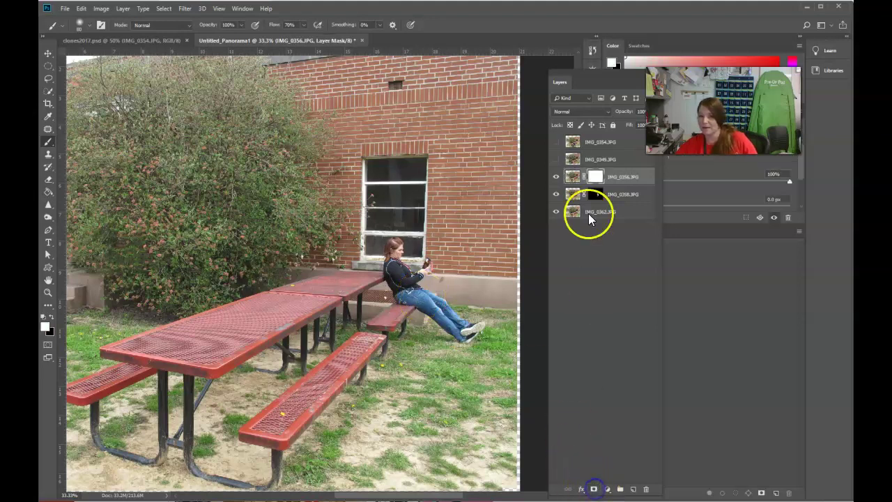
left_click(595, 177)
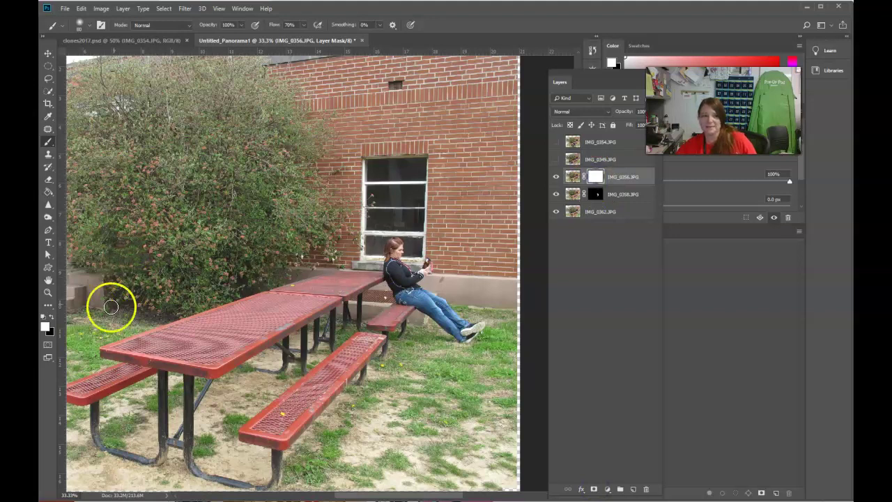
Step: Paint black over the reclining figure on the IMG_0356 mask with a 300 px brush, and invert the mask to reveal only that figure
left_click(52, 316)
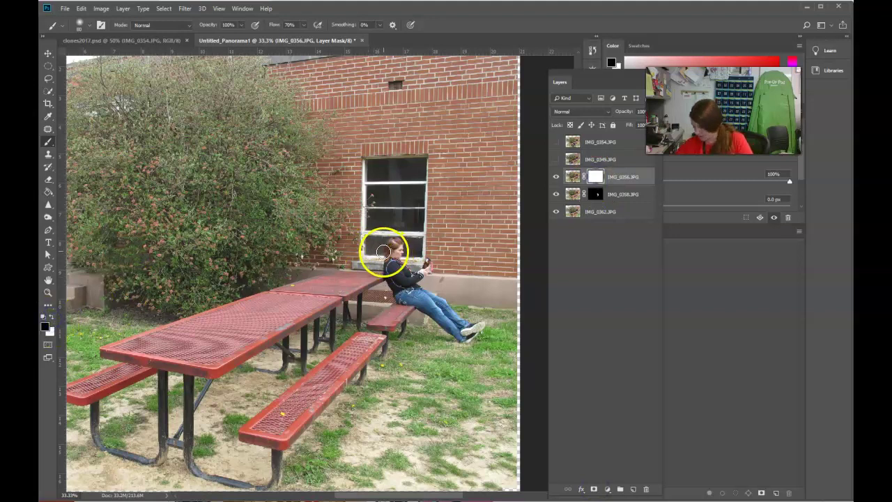
key("bracketright")
key("bracketright")
key("bracketright")
key("bracketright")
key("bracketright")
key("bracketright")
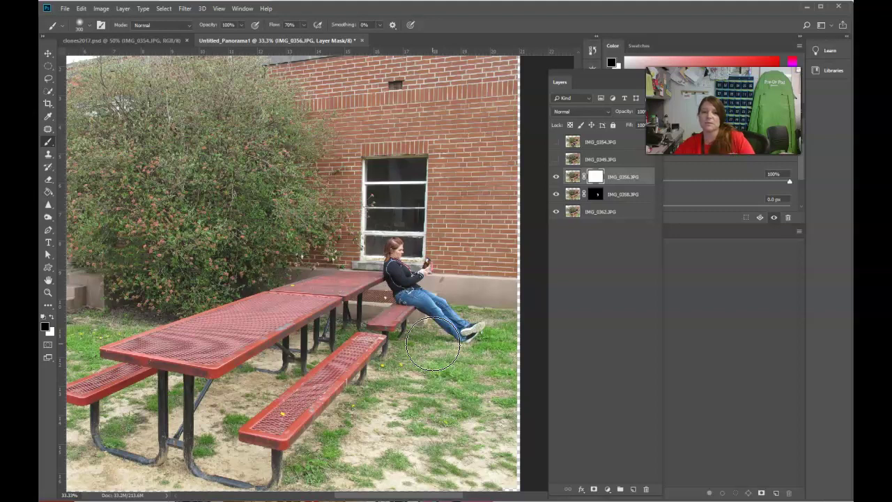
mouse_move(373, 250)
left_mouse_down()
mouse_move(371, 286)
mouse_move(434, 330)
mouse_move(384, 281)
mouse_move(392, 252)
mouse_move(393, 277)
mouse_move(450, 325)
mouse_move(441, 339)
mouse_move(477, 329)
mouse_move(448, 278)
mouse_move(423, 260)
left_mouse_up()
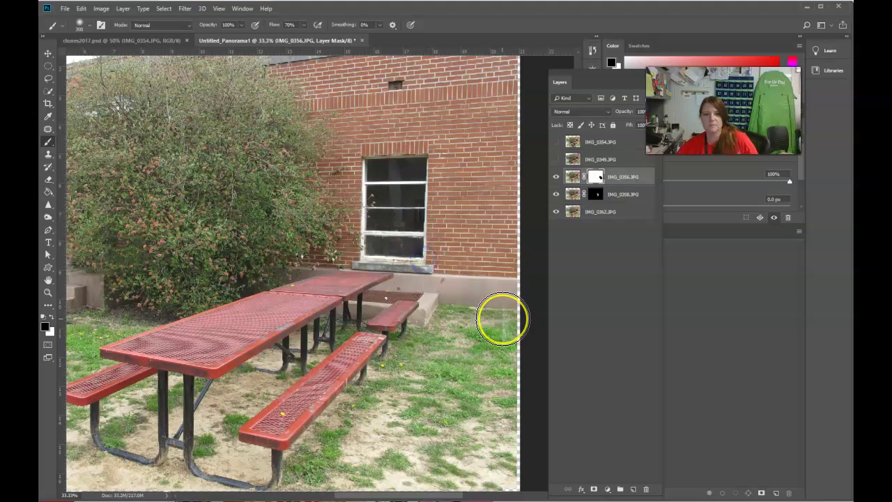
left_click_drag(446, 344, 448, 351)
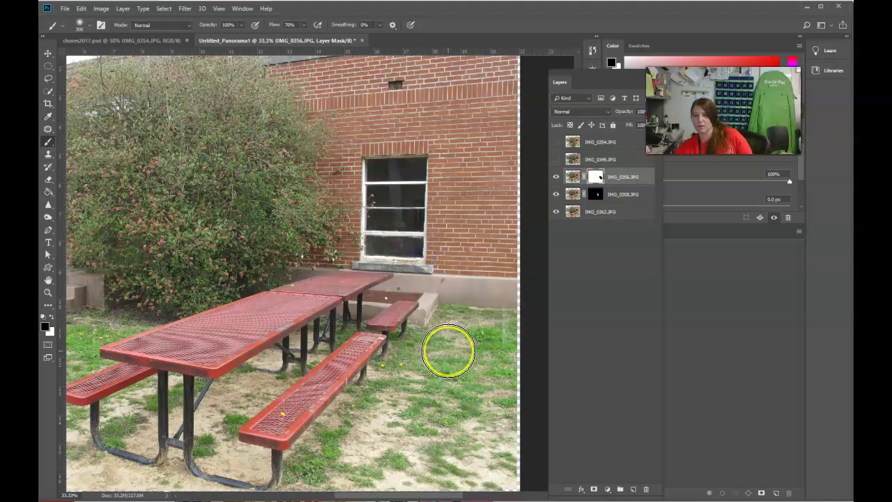
left_click(595, 180)
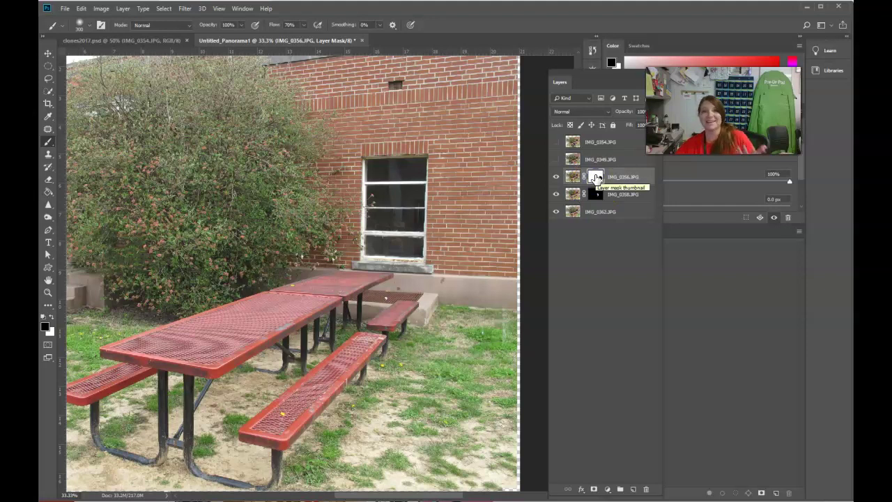
key("ctrl+i")
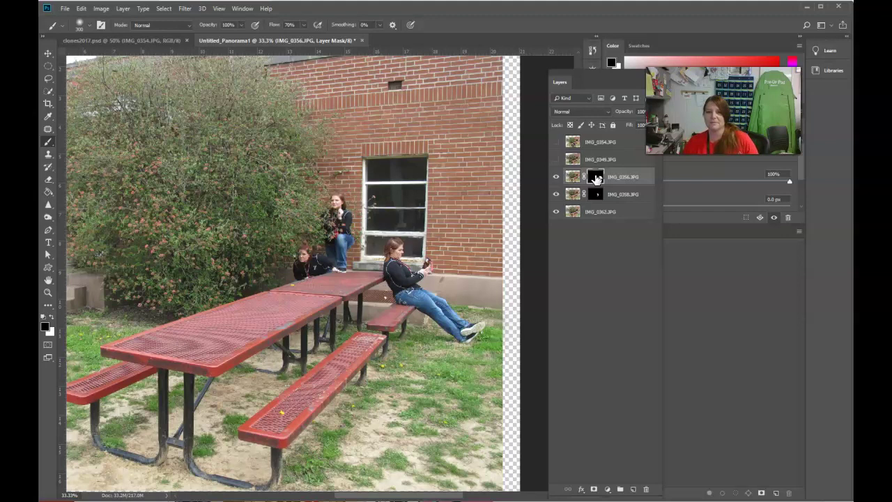
Step: Show the IMG_0349 layer and add a blank white layer mask to it
left_click_drag(279, 374, 369, 326)
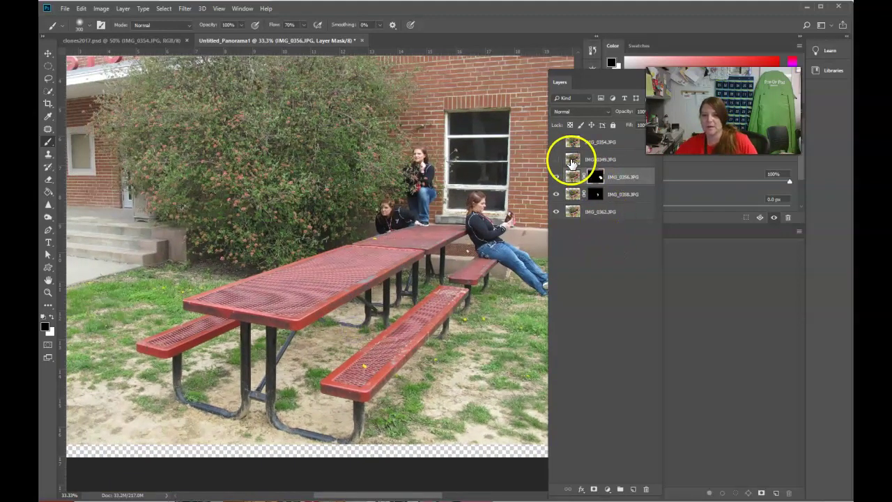
left_click(570, 159)
left_click(556, 161)
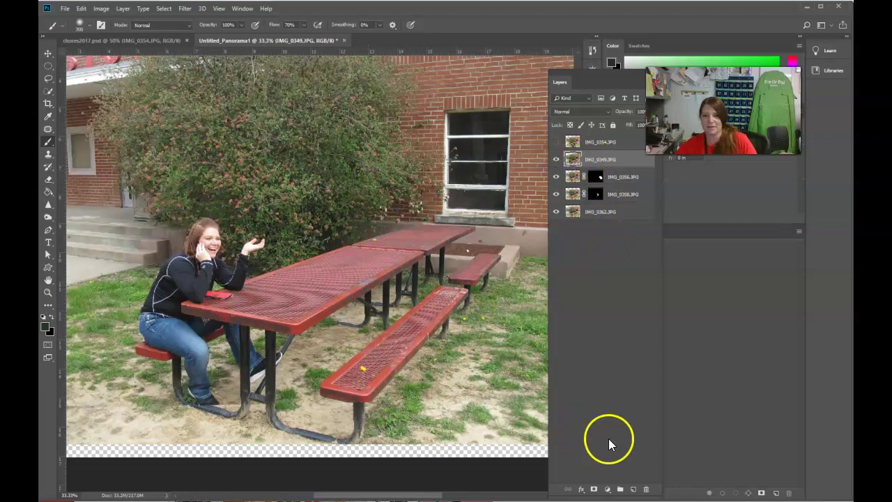
left_click(596, 490)
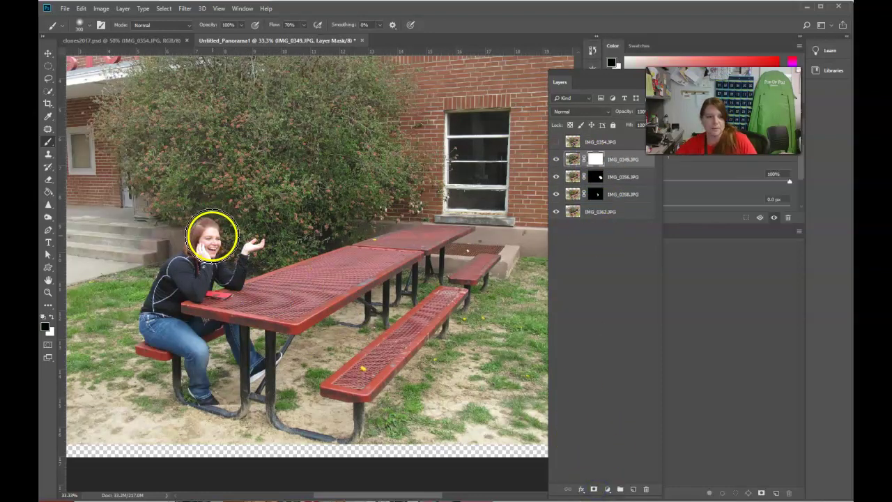
Step: Paint black over the laughing seated figure on the IMG_0349 mask, and invert the mask to reveal only that figure
mouse_move(205, 233)
left_mouse_down()
mouse_move(223, 271)
mouse_move(257, 254)
mouse_move(210, 287)
mouse_move(181, 264)
mouse_move(152, 315)
mouse_move(160, 340)
mouse_move(192, 337)
mouse_move(194, 329)
mouse_move(186, 380)
mouse_move(207, 400)
mouse_move(191, 383)
mouse_move(204, 379)
mouse_move(195, 344)
mouse_move(223, 332)
mouse_move(251, 371)
mouse_move(272, 360)
mouse_move(264, 365)
mouse_move(253, 346)
left_mouse_up()
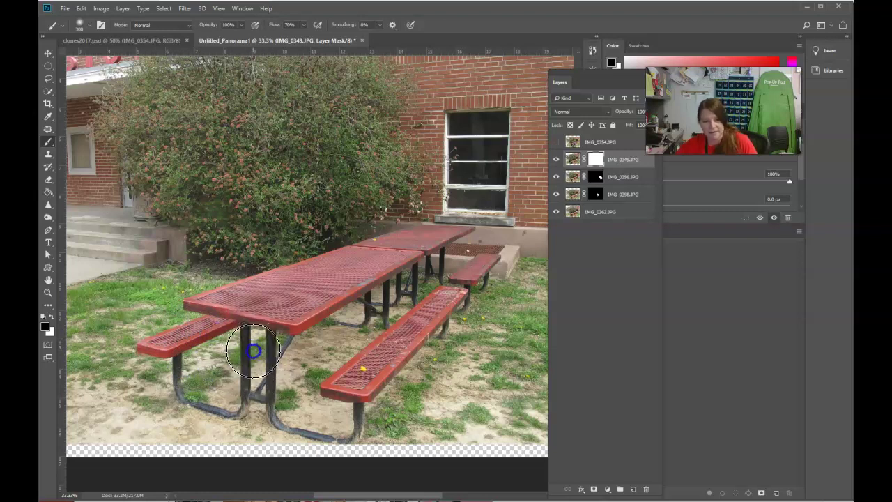
mouse_move(260, 347)
left_mouse_down()
mouse_move(220, 336)
mouse_move(229, 343)
mouse_move(240, 324)
mouse_move(215, 398)
left_mouse_up()
left_click(598, 161)
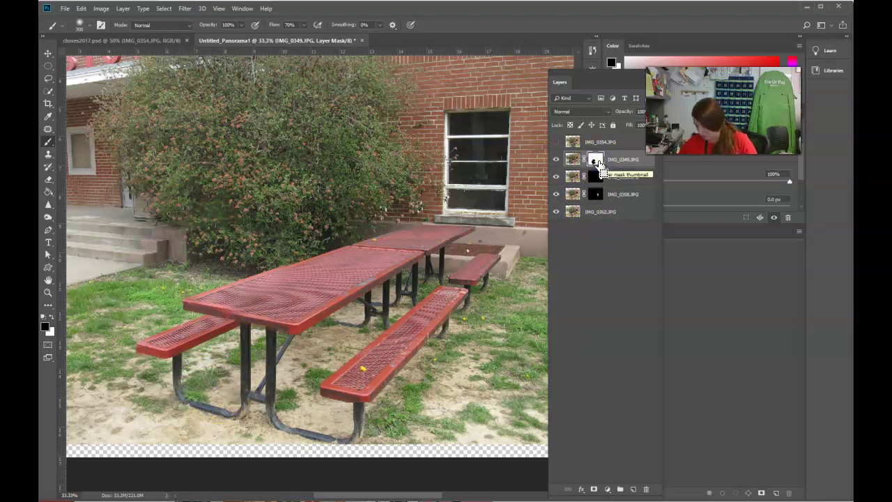
key("ctrl+i")
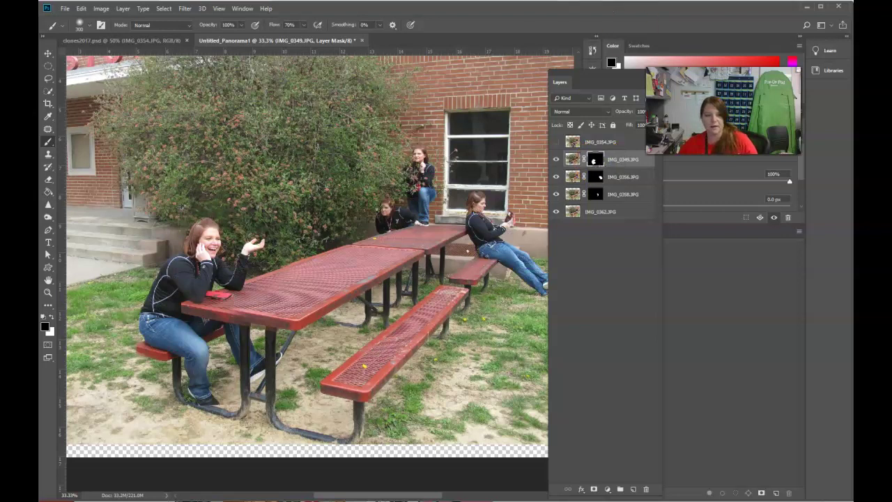
Step: Show the IMG_0354 layer and add a blank white layer mask to it
left_click(572, 143)
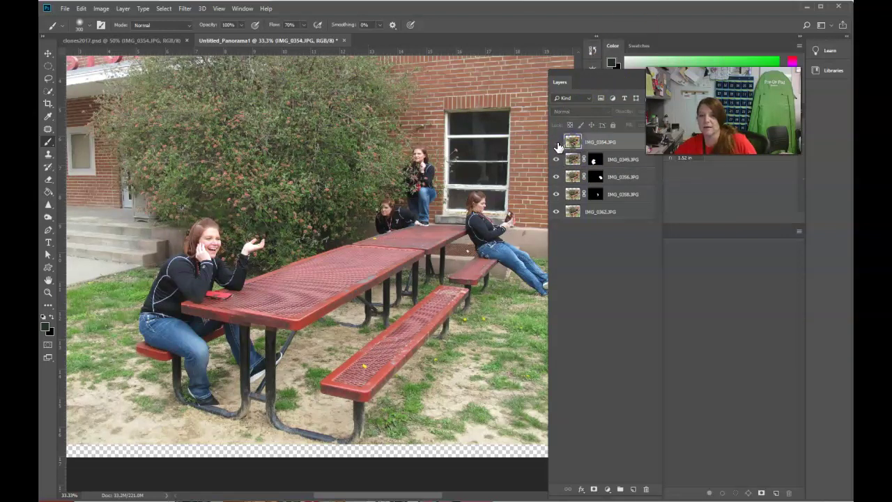
left_click(556, 142)
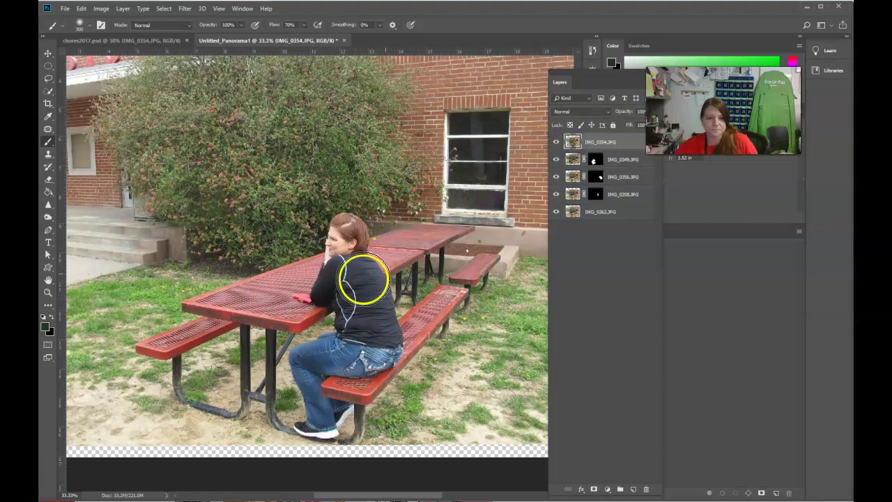
left_click(594, 490)
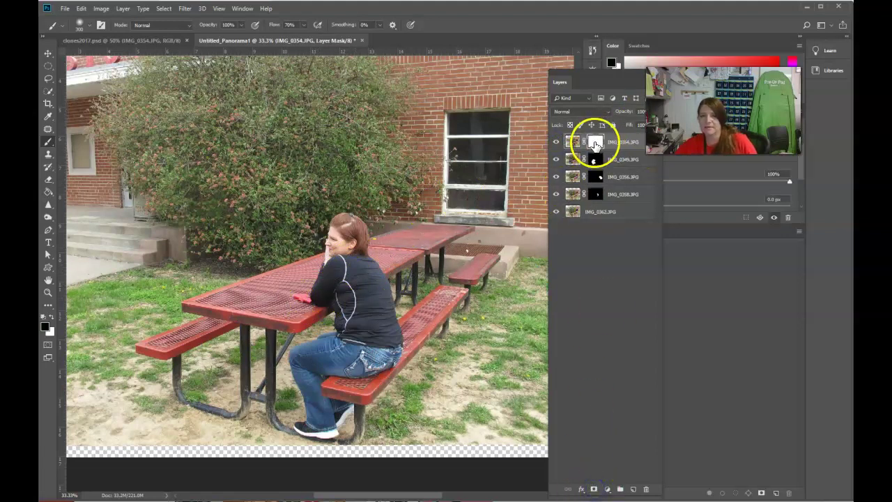
Step: Paint black over the figure on the front bench on the IMG_0354 mask, and invert the mask to reveal only that figure
mouse_move(295, 209)
left_mouse_down()
mouse_move(342, 219)
mouse_move(339, 261)
mouse_move(313, 290)
mouse_move(325, 297)
mouse_move(355, 270)
mouse_move(364, 279)
mouse_move(342, 315)
mouse_move(348, 323)
mouse_move(338, 342)
mouse_move(305, 359)
mouse_move(309, 418)
mouse_move(326, 425)
mouse_move(309, 423)
mouse_move(339, 374)
mouse_move(357, 367)
mouse_move(373, 307)
mouse_move(386, 318)
mouse_move(383, 378)
mouse_move(353, 423)
left_mouse_up()
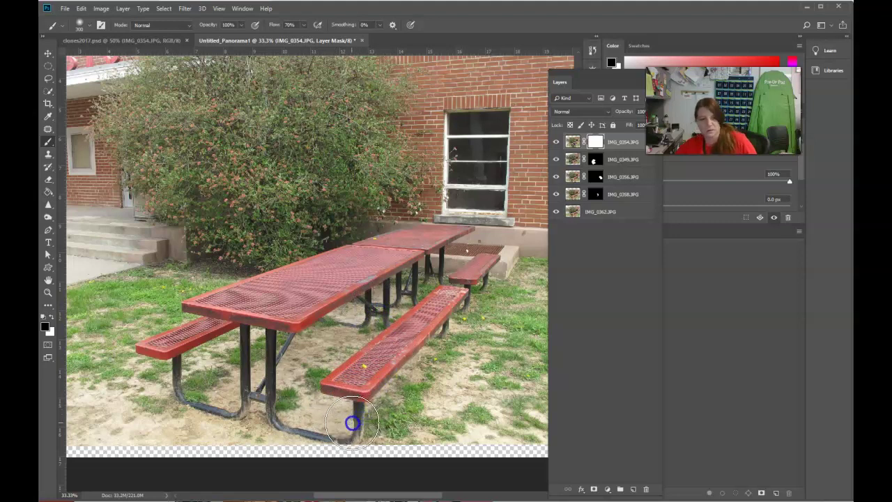
left_click(596, 146)
key("ctrl+i")
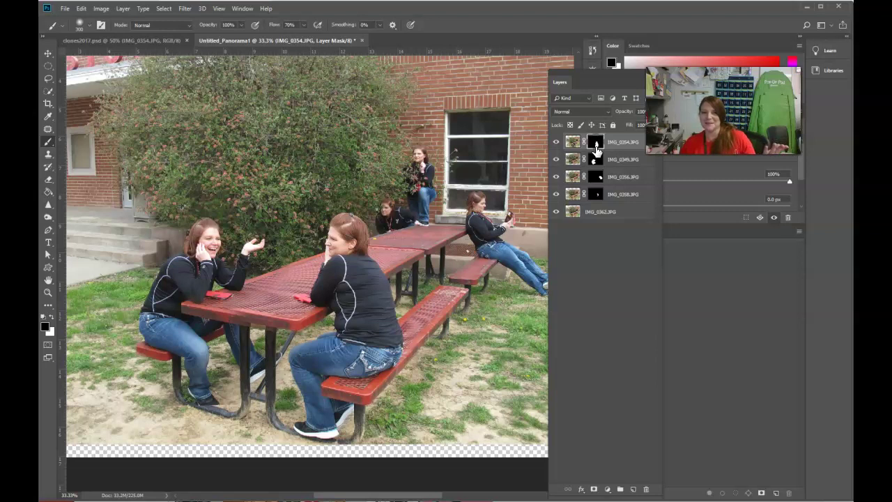
Step: Crop the composite tightly around the five figures, removing the transparent borders and most of the building behind the bush
key("ctrl+minus")
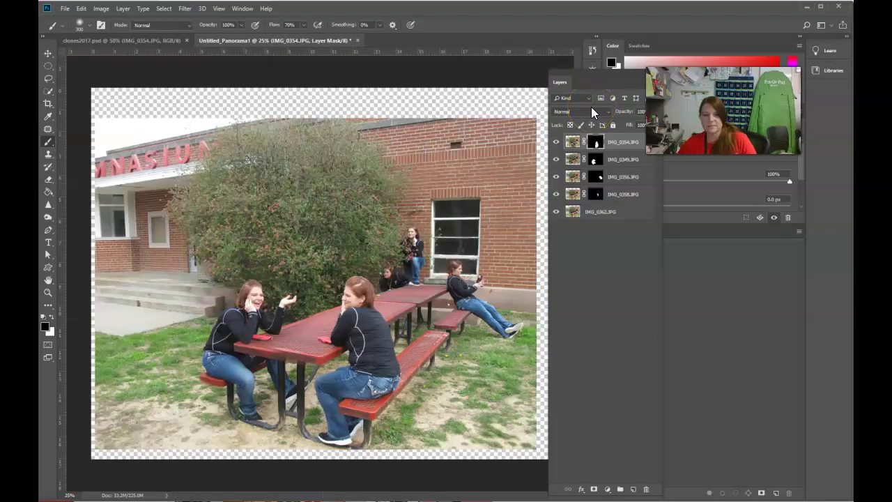
left_click(48, 104)
left_click_drag(175, 146, 525, 444)
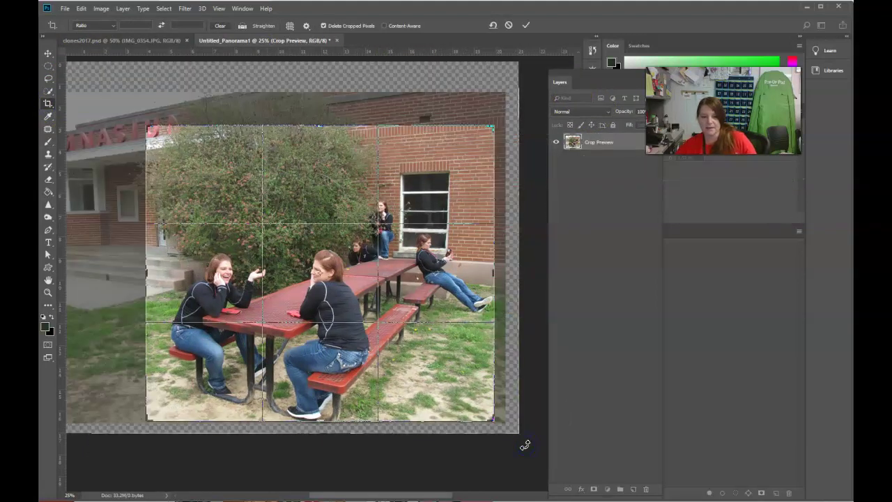
left_click(527, 26)
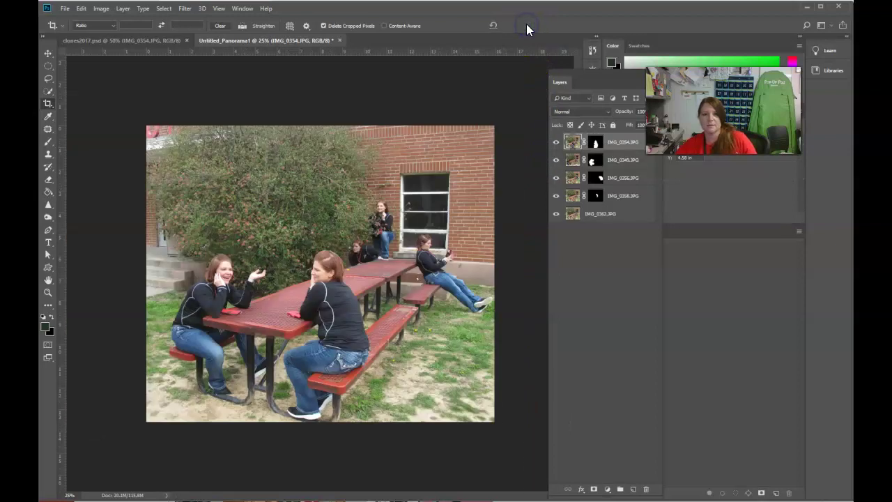
Step: Hide and reshow the IMG_0362 background layer to examine which areas the masked layers contribute
key("ctrl+plus")
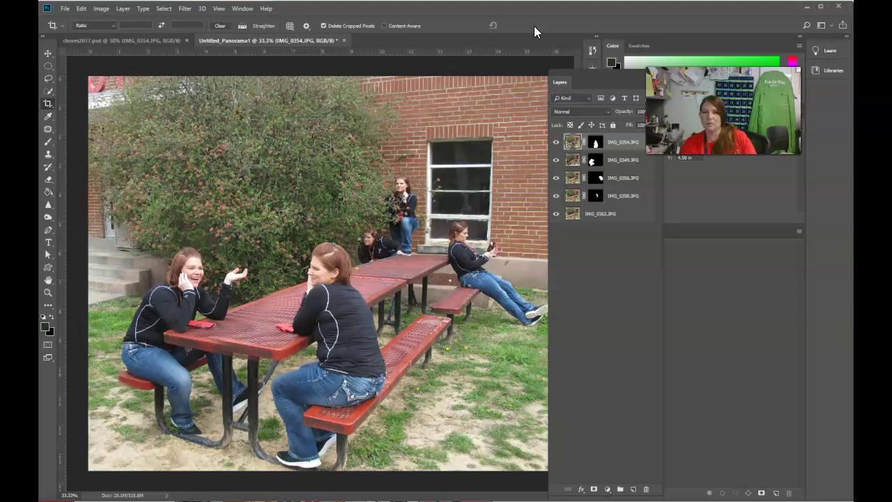
left_click(606, 217)
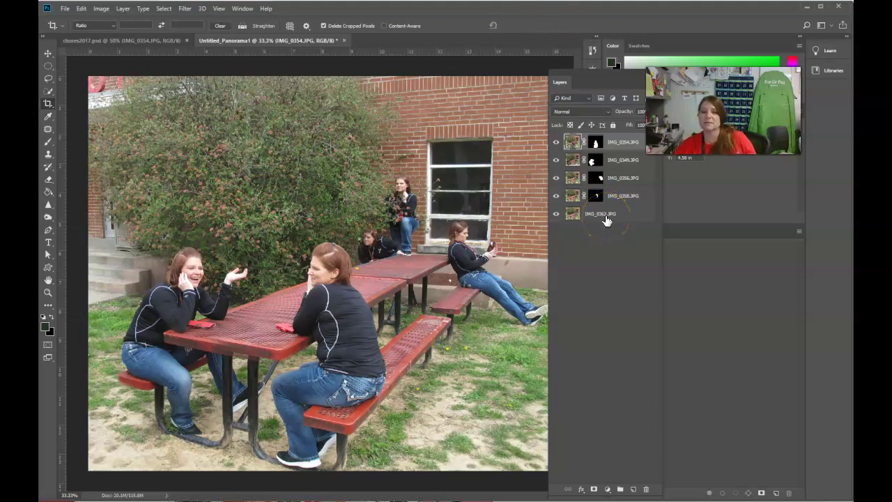
left_click(557, 214)
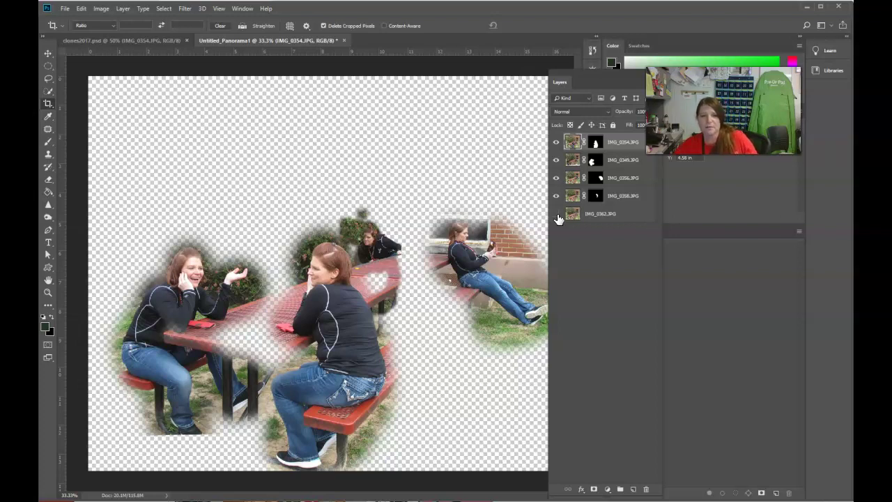
left_click(556, 215)
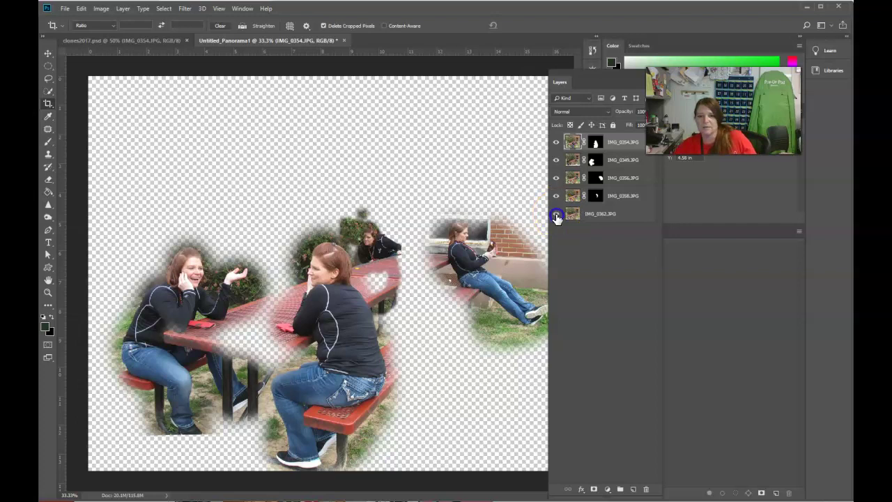